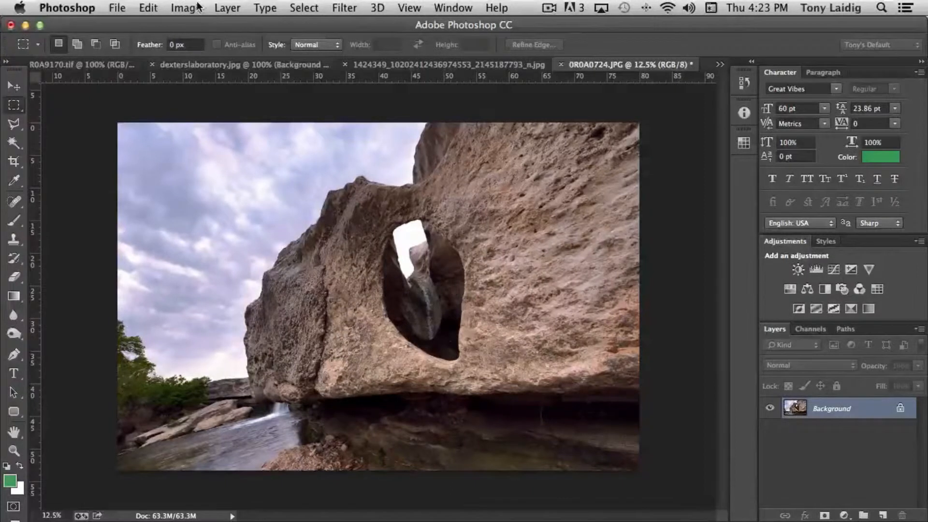
Open the Image Size settings and switch the width and height units to inches.
{"action": "left_click", "coordinate": [187, 10]}
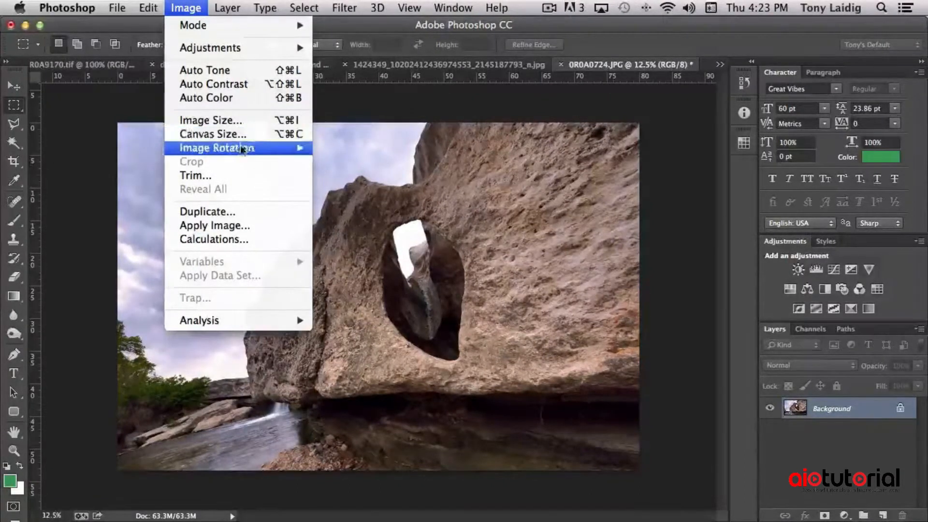
{"action": "mouse_move", "coordinate": [240, 149]}
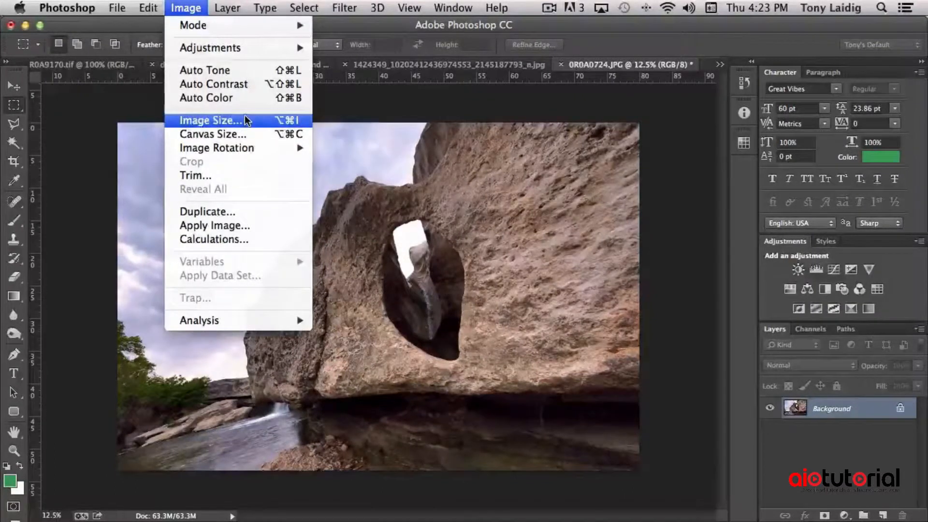
{"action": "left_click", "coordinate": [219, 120]}
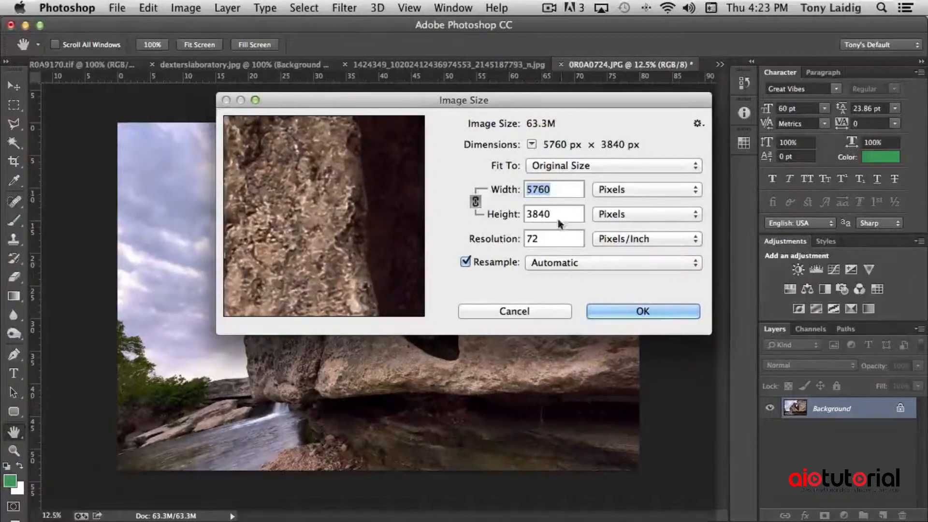
{"action": "left_click", "coordinate": [638, 197]}
{"action": "left_click", "coordinate": [634, 202]}
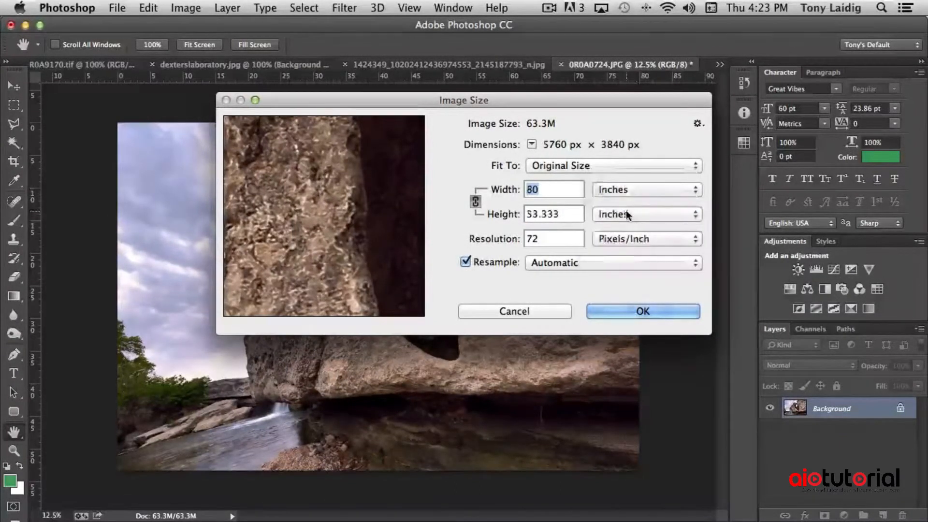
{"action": "left_click", "coordinate": [633, 214]}
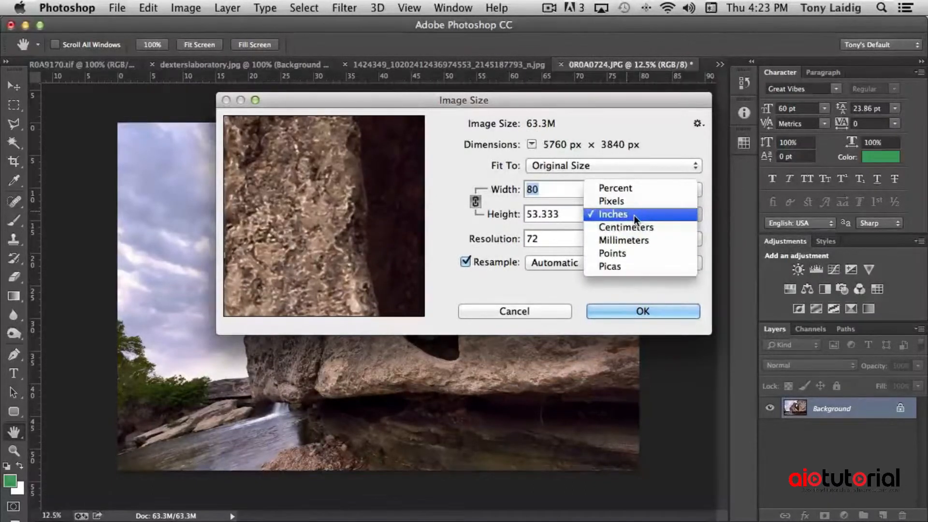
{"action": "left_click", "coordinate": [633, 216]}
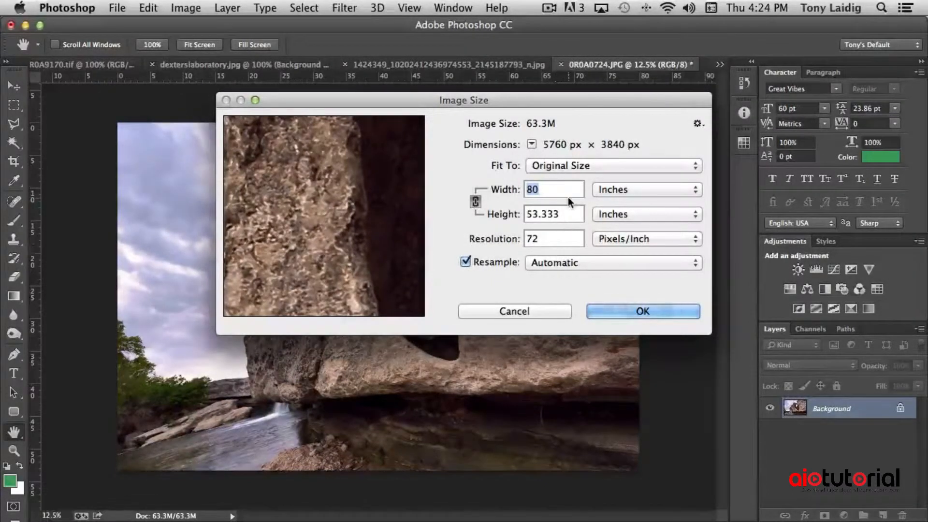
Set the image width to 50 inches, toggling the proportion link off and back on.
{"action": "scroll", "coordinate": [567, 196], "scroll_direction": "up", "scroll_amount": 14}
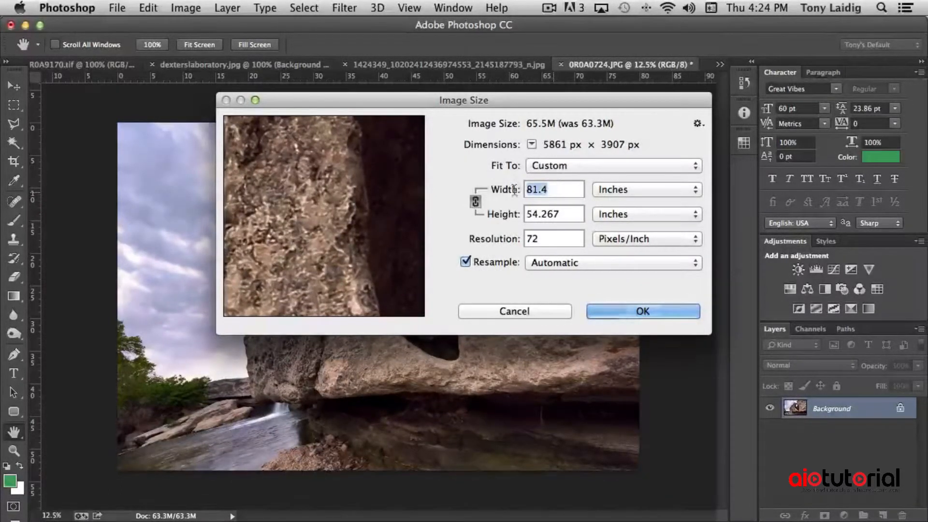
{"action": "type", "text": "50"}
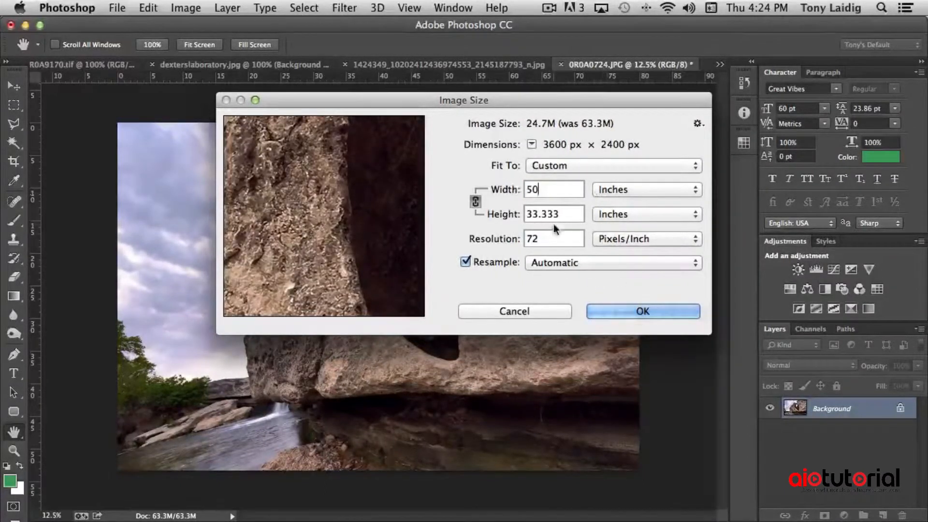
{"action": "left_click", "coordinate": [475, 202]}
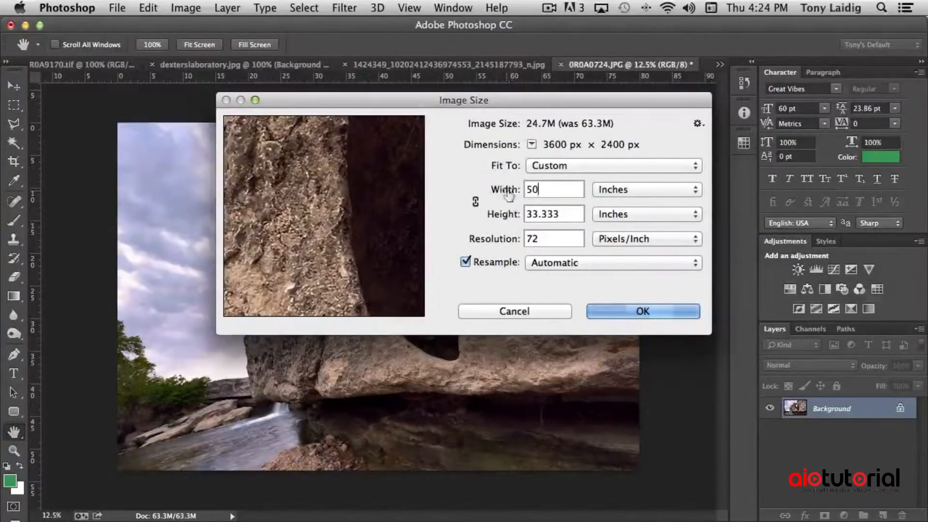
{"action": "left_click", "coordinate": [475, 203]}
{"action": "left_click_drag", "start_coordinate": [544, 192], "coordinate": [487, 186]}
{"action": "type", "text": "50"}
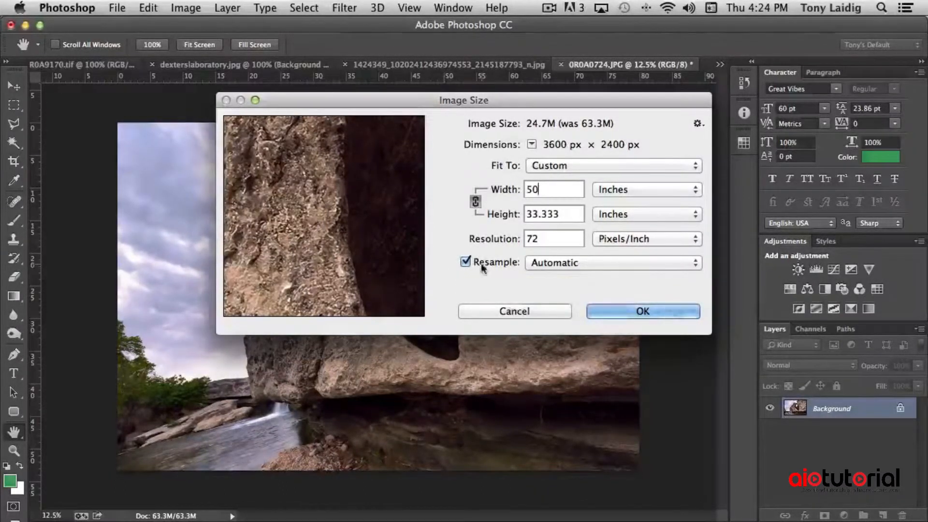
Check the resampling methods, turn off Resample, and set the resolution to 300 pixels/inch.
{"action": "left_click", "coordinate": [589, 267]}
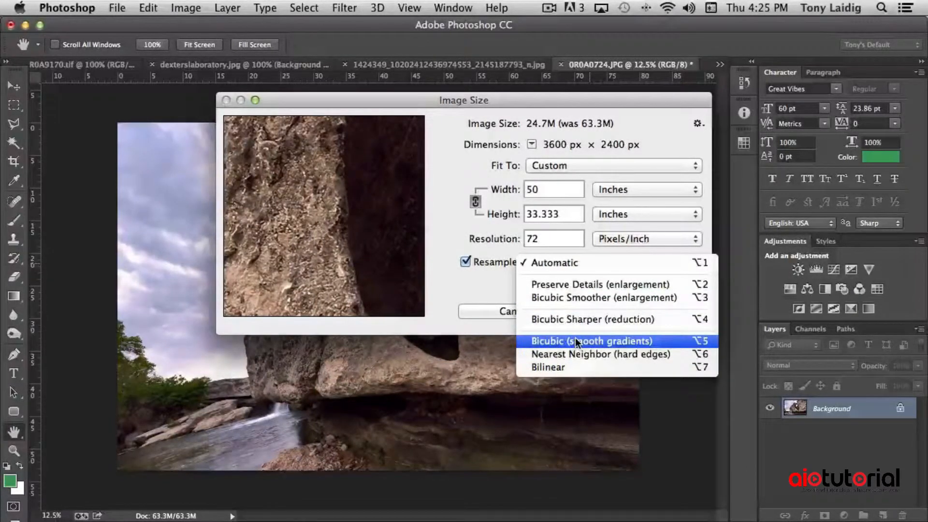
{"action": "left_click", "coordinate": [480, 262]}
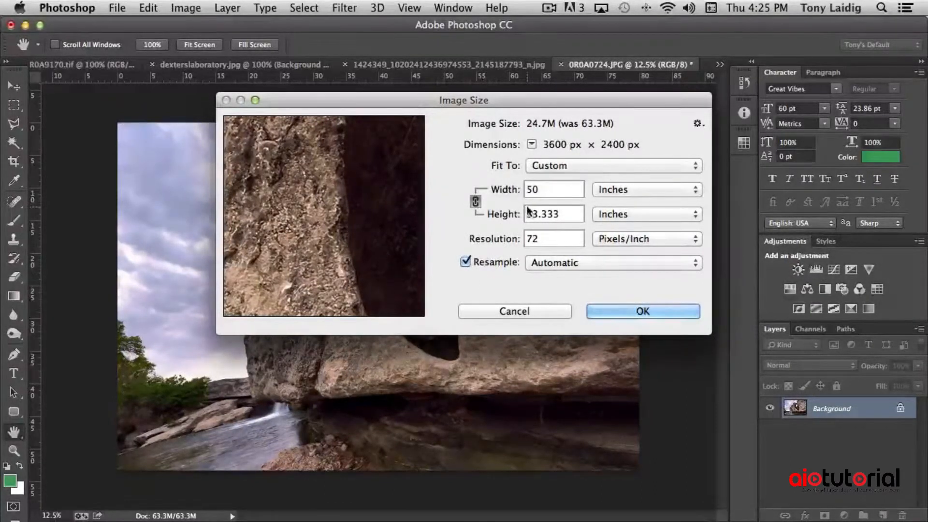
{"action": "left_click", "coordinate": [465, 262]}
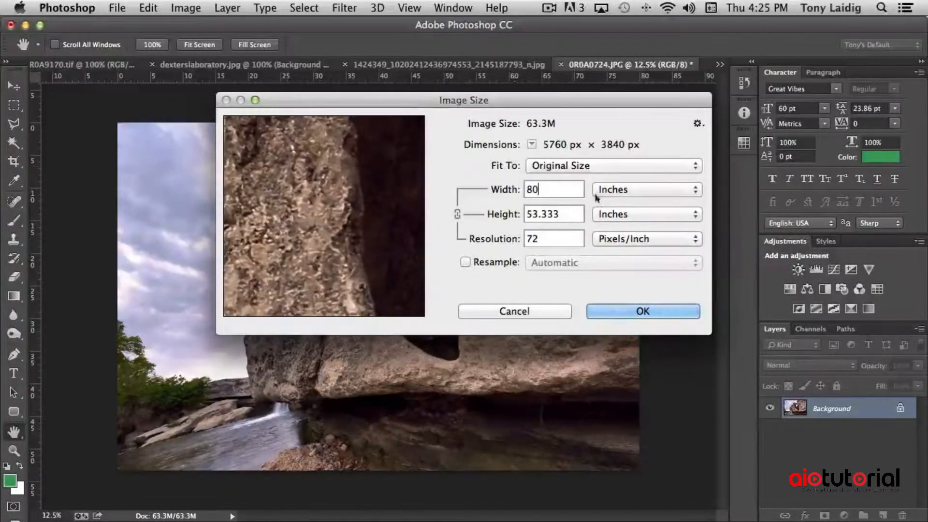
{"action": "left_click", "coordinate": [551, 239]}
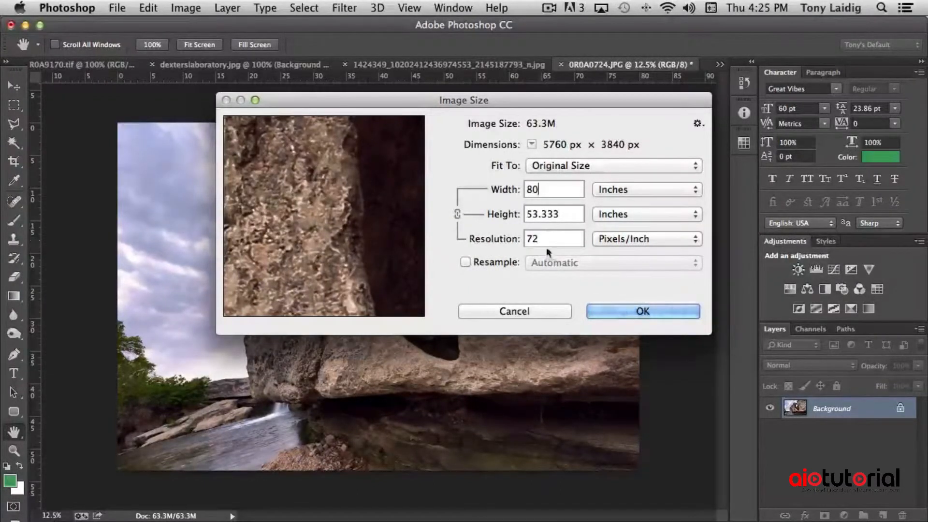
{"action": "double_click", "coordinate": [558, 237]}
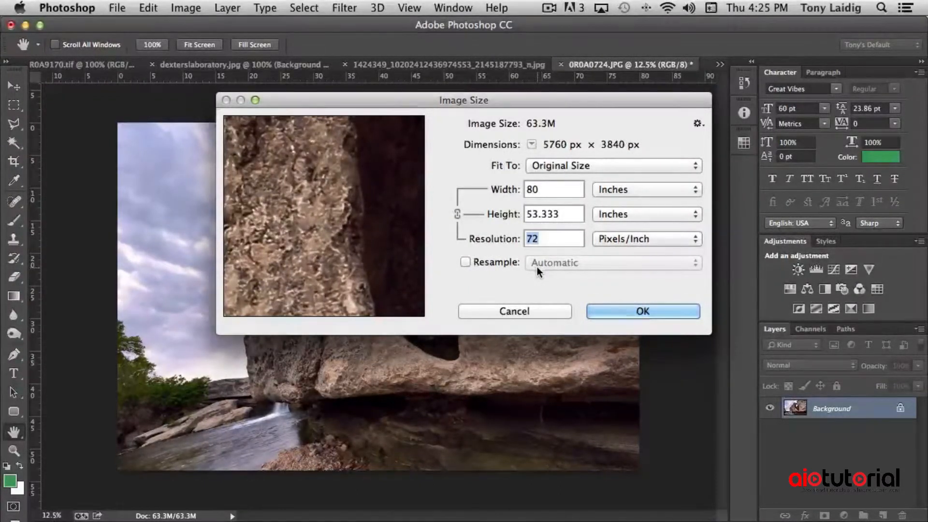
{"action": "type", "text": "30"}
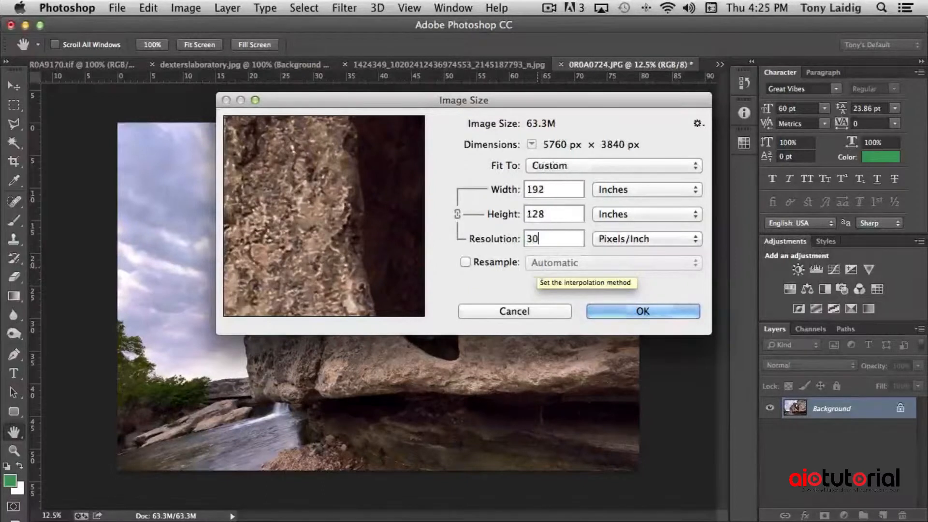
{"action": "type", "text": "0"}
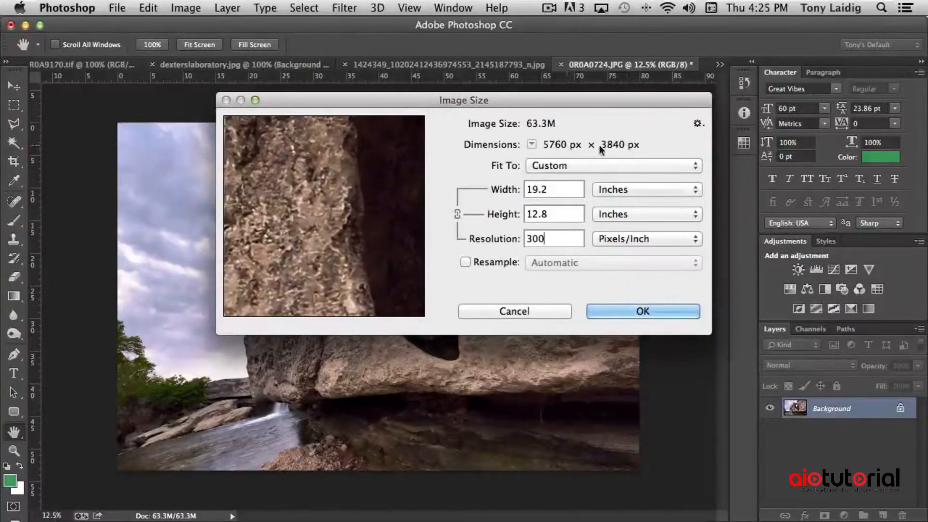
Turn Resample back on, set the resolution to 72 pixels/inch, and cancel the image size changes.
{"action": "left_click", "coordinate": [465, 263]}
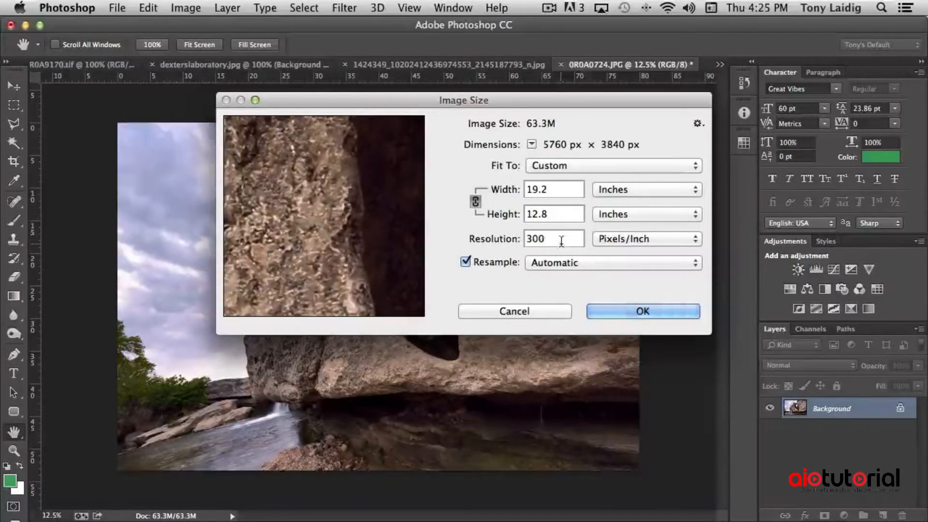
{"action": "double_click", "coordinate": [561, 241]}
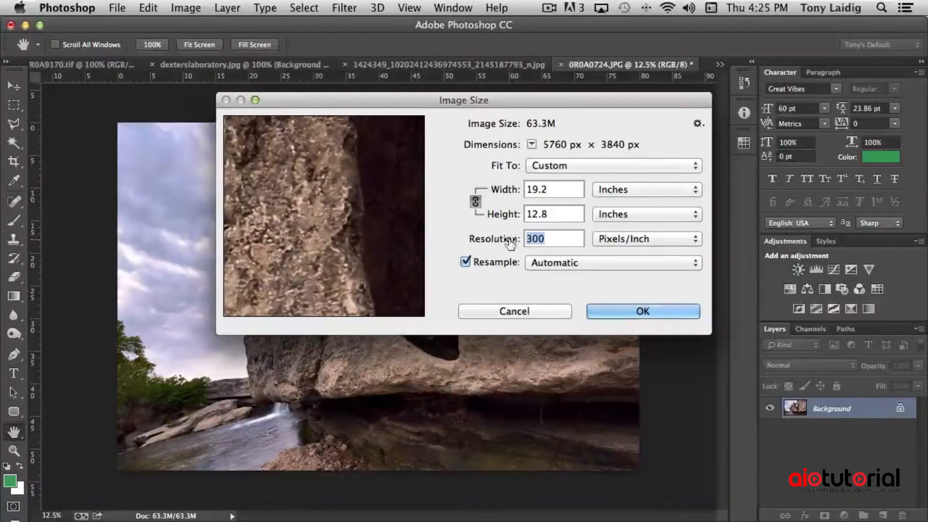
{"action": "type", "text": "72"}
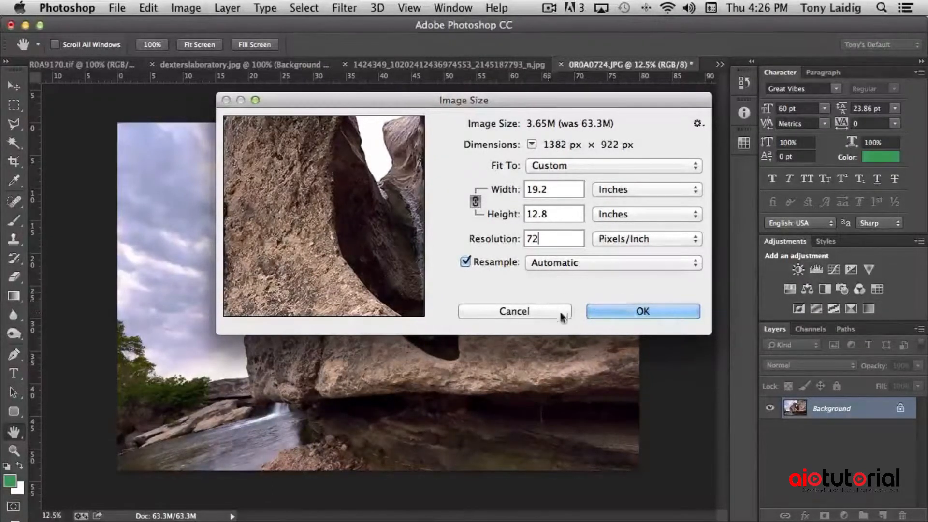
{"action": "left_click", "coordinate": [546, 312]}
{"action": "key", "text": "m"}
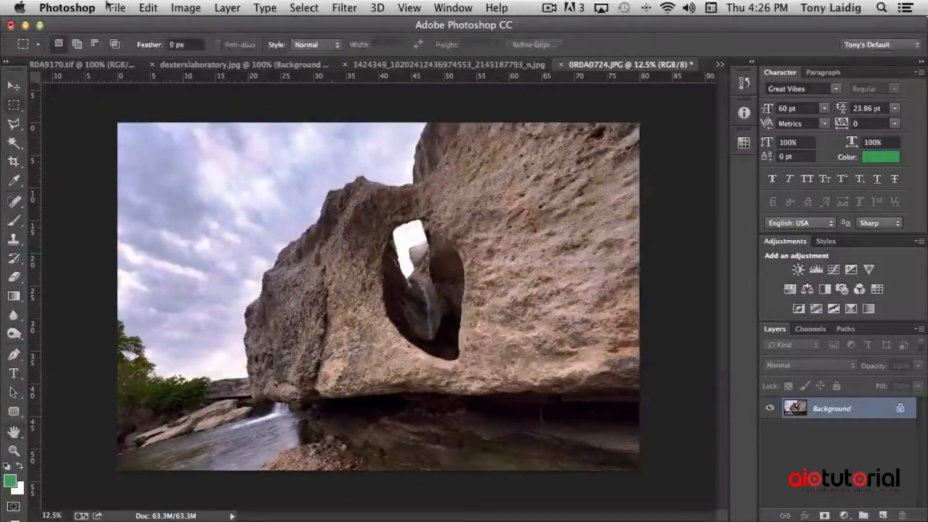
Reopen Image Size with dimensions in inches and set the resolution to 300 pixels/inch with Resample off.
{"action": "left_click", "coordinate": [185, 8]}
{"action": "mouse_move", "coordinate": [237, 147]}
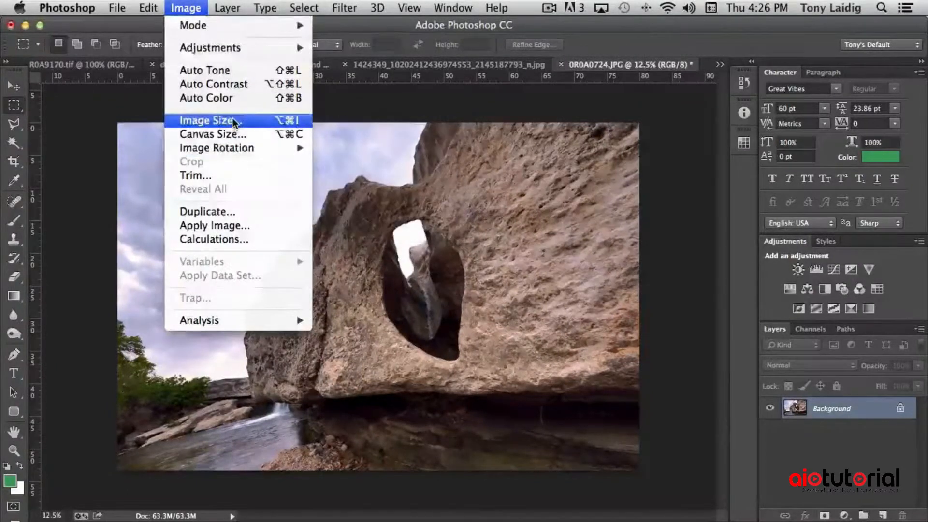
{"action": "left_click", "coordinate": [233, 121]}
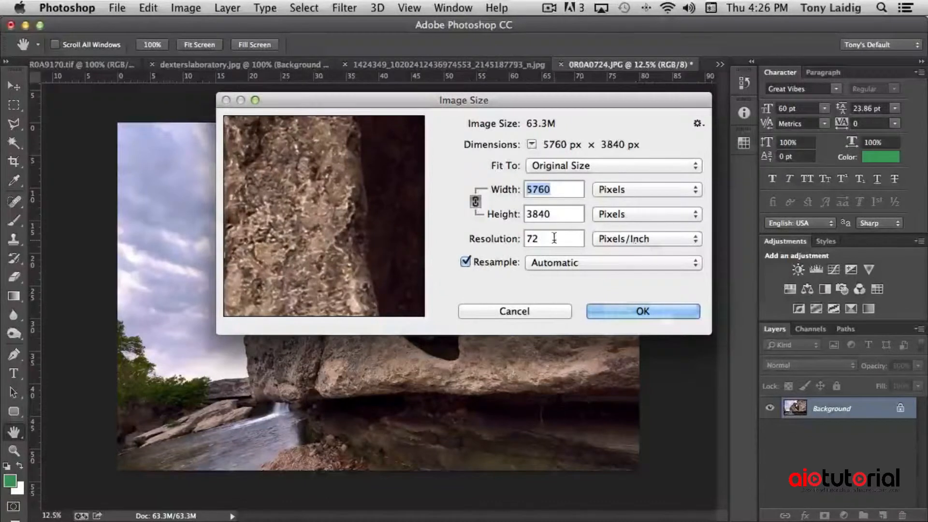
{"action": "left_click", "coordinate": [622, 193]}
{"action": "left_click", "coordinate": [625, 199]}
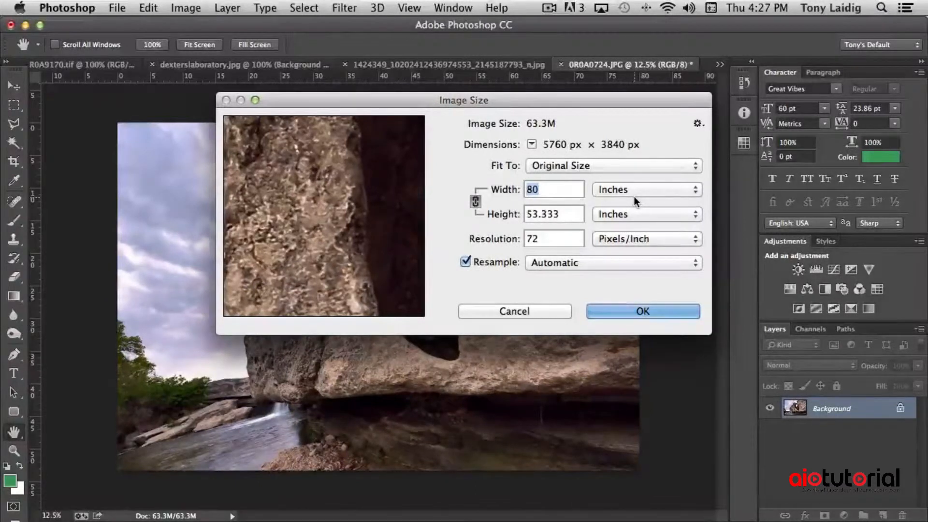
{"action": "left_click", "coordinate": [465, 261]}
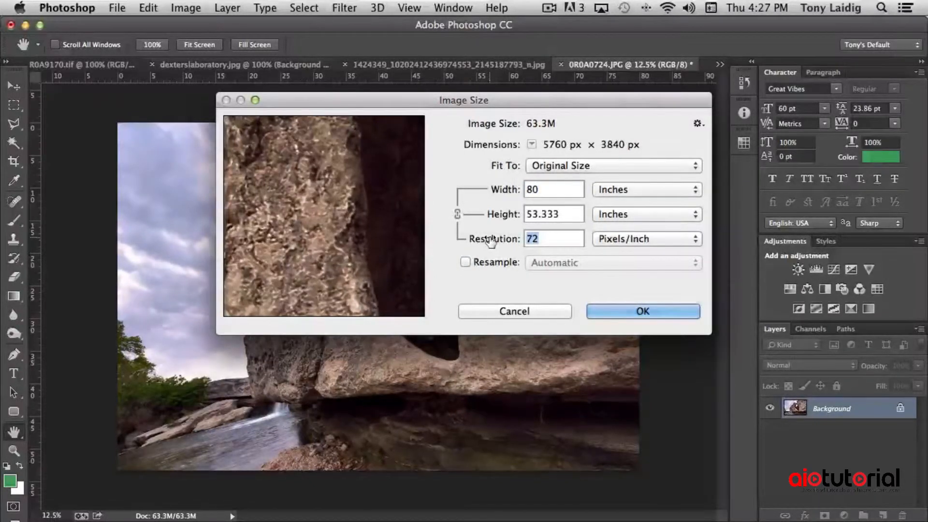
{"action": "type", "text": "300"}
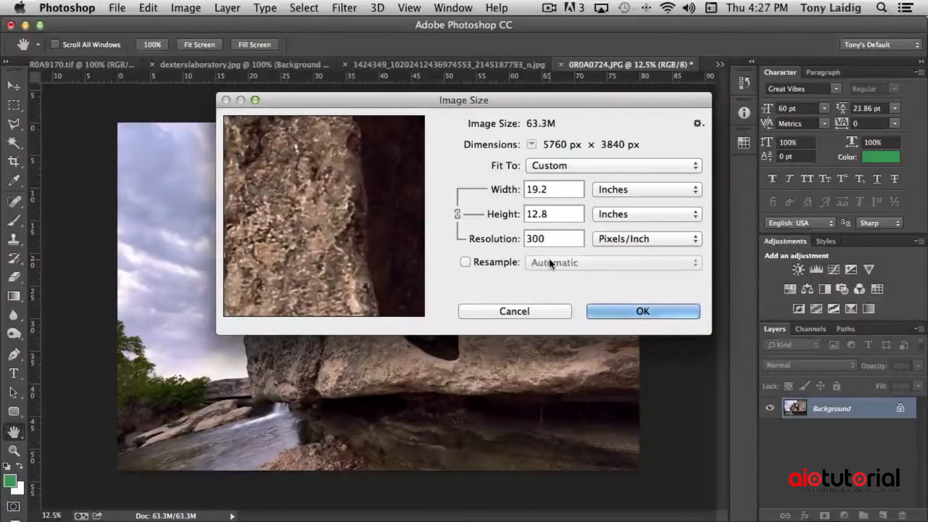
Re-enable Resample, check its interpolation methods, and cancel the Image Size dialog.
{"action": "left_click", "coordinate": [465, 262]}
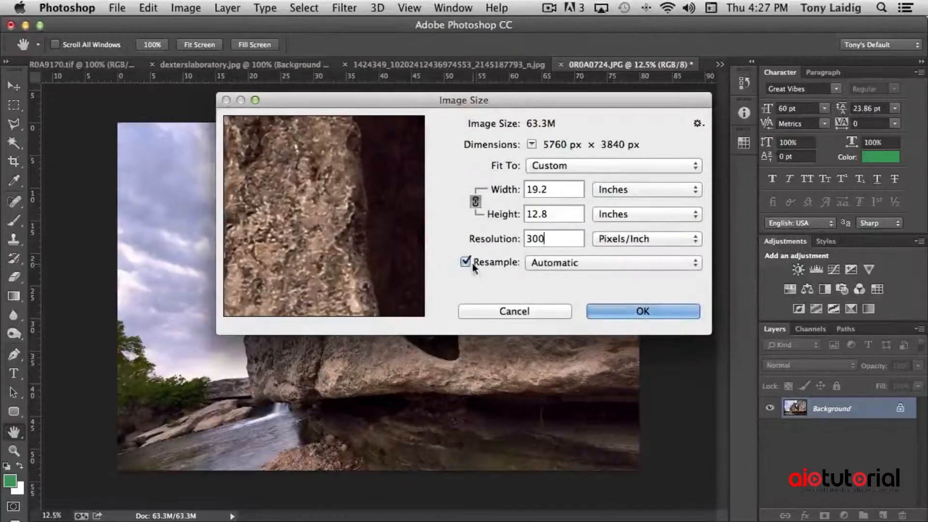
{"action": "left_click", "coordinate": [561, 263]}
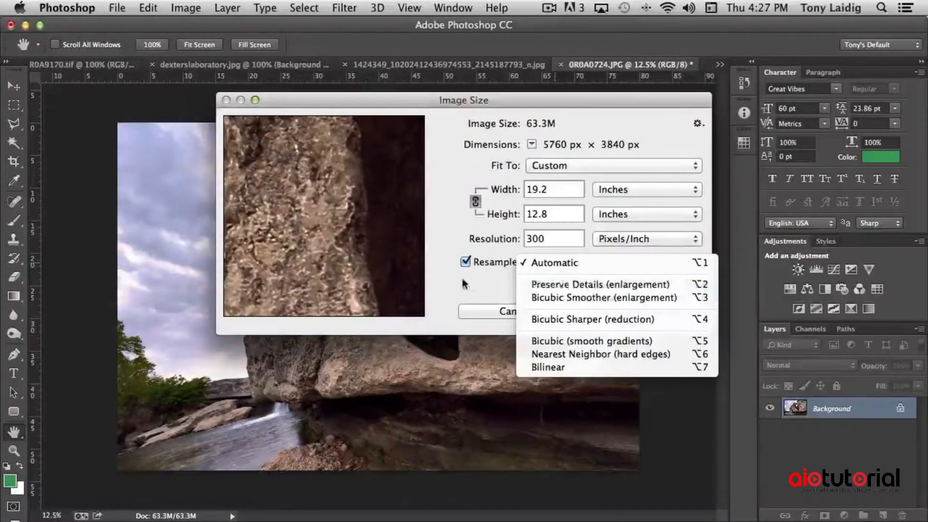
{"action": "left_click", "coordinate": [482, 283]}
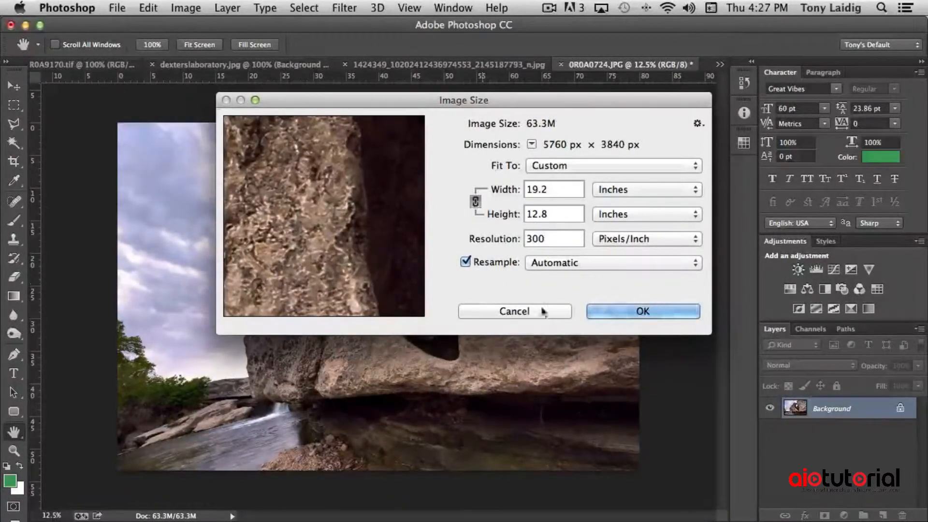
{"action": "left_click", "coordinate": [514, 311]}
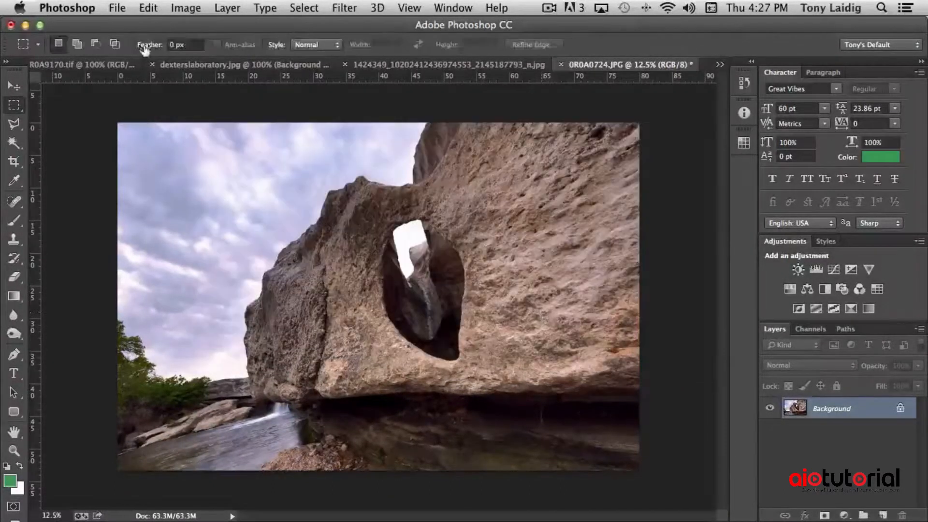
Set the Canvas Size height to 70 inches, try the bottom-centre anchor, and settle on the top-centre anchor.
{"action": "left_click", "coordinate": [186, 8]}
{"action": "mouse_move", "coordinate": [211, 48]}
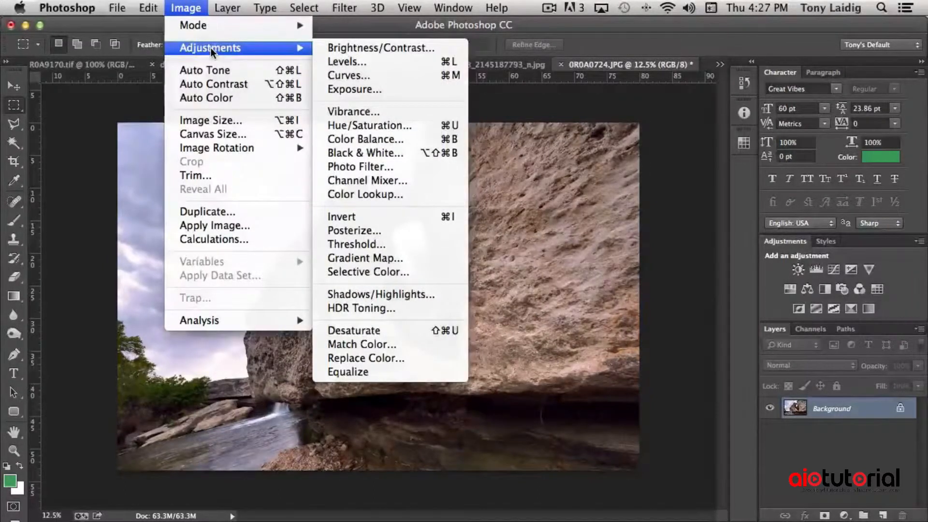
{"action": "left_click", "coordinate": [228, 133]}
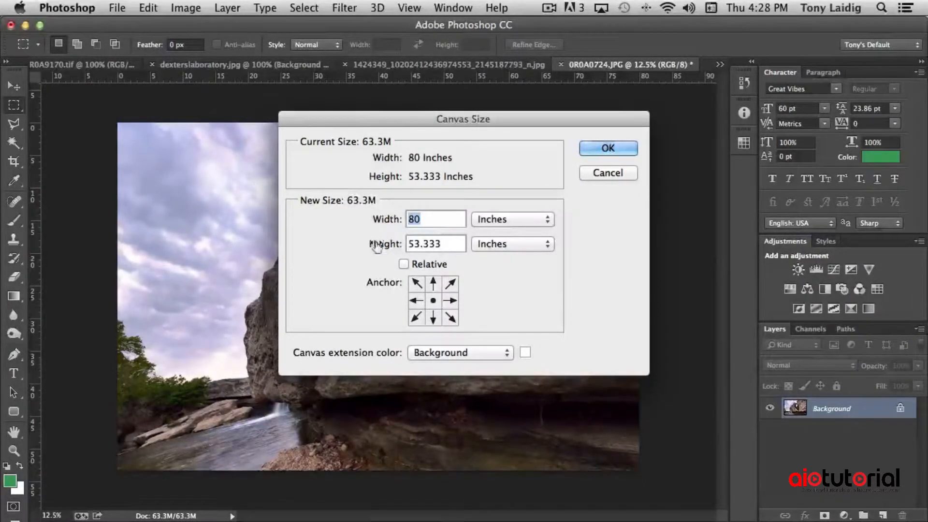
{"action": "left_click_drag", "start_coordinate": [453, 243], "coordinate": [378, 243]}
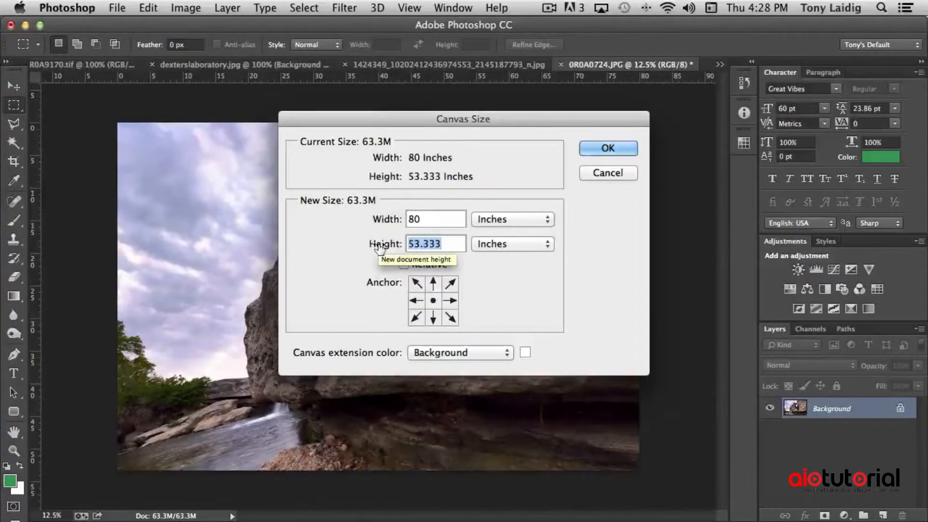
{"action": "type", "text": "70"}
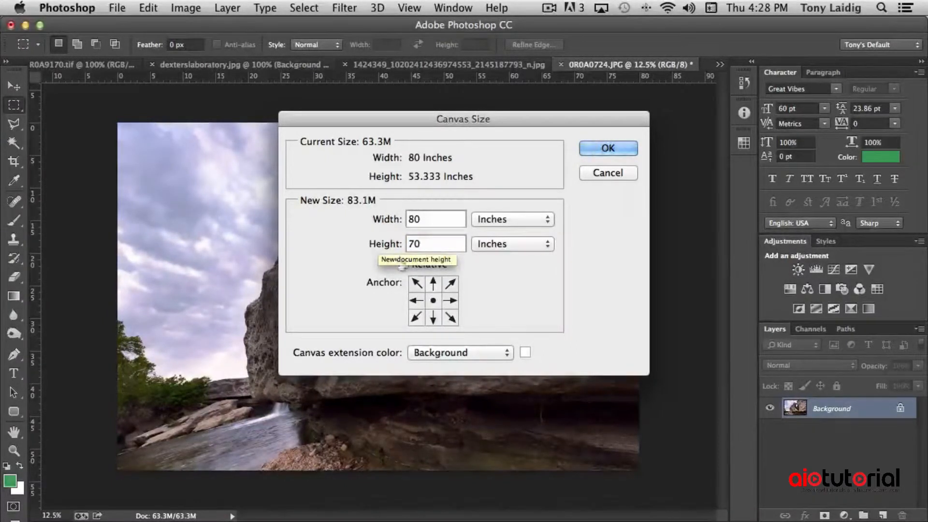
{"action": "left_click", "coordinate": [433, 282]}
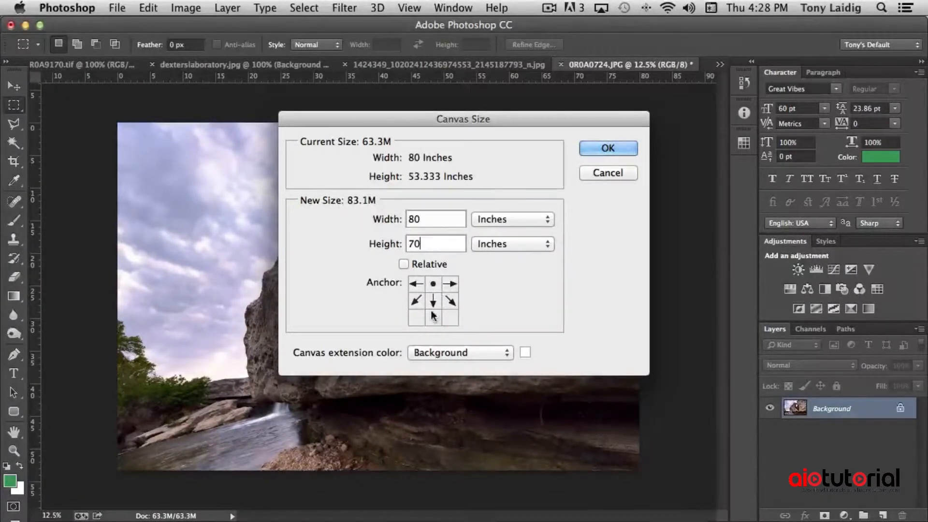
{"action": "left_click", "coordinate": [434, 237]}
{"action": "left_click", "coordinate": [433, 319]}
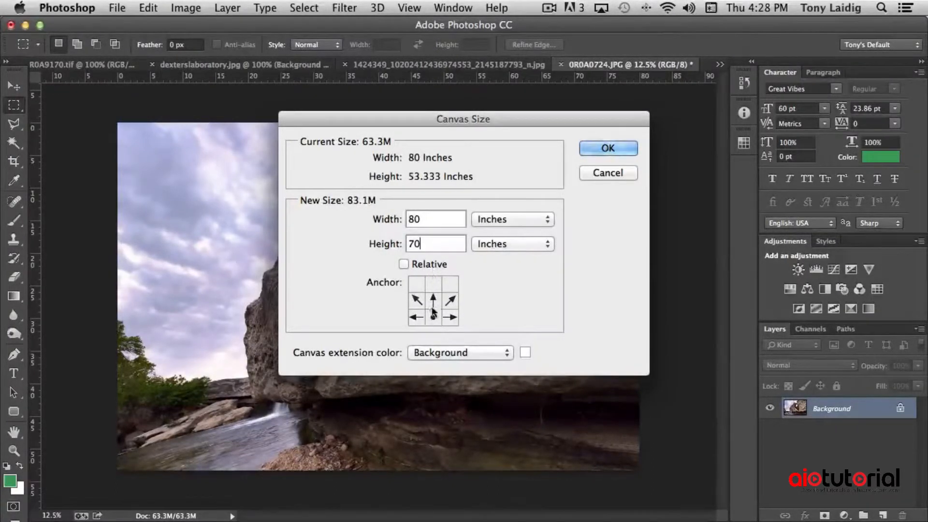
{"action": "left_click", "coordinate": [432, 282]}
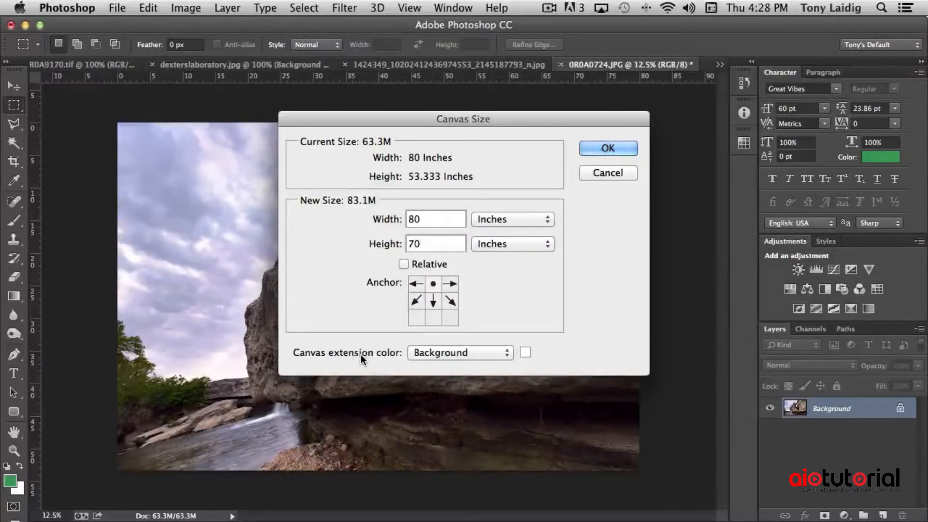
Set the canvas extension color to Black and apply the canvas size change.
{"action": "left_click", "coordinate": [470, 353]}
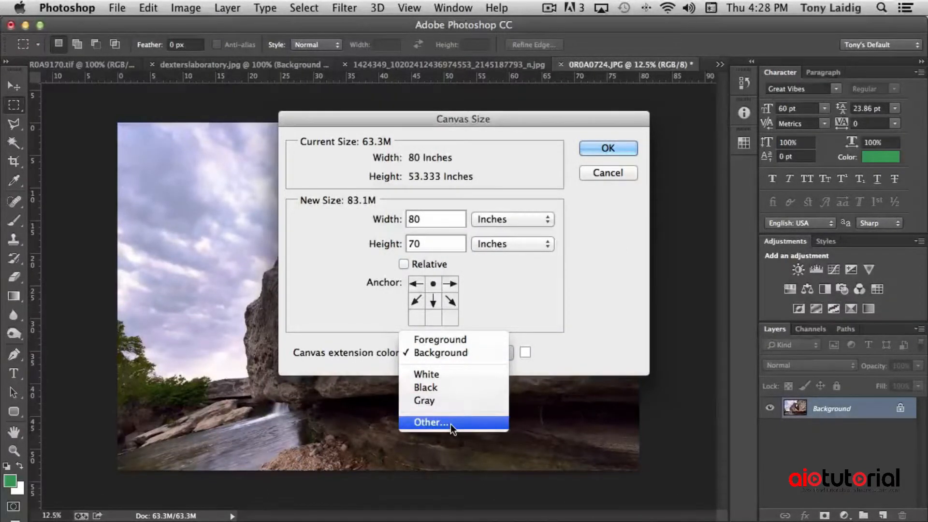
{"action": "left_click", "coordinate": [445, 386]}
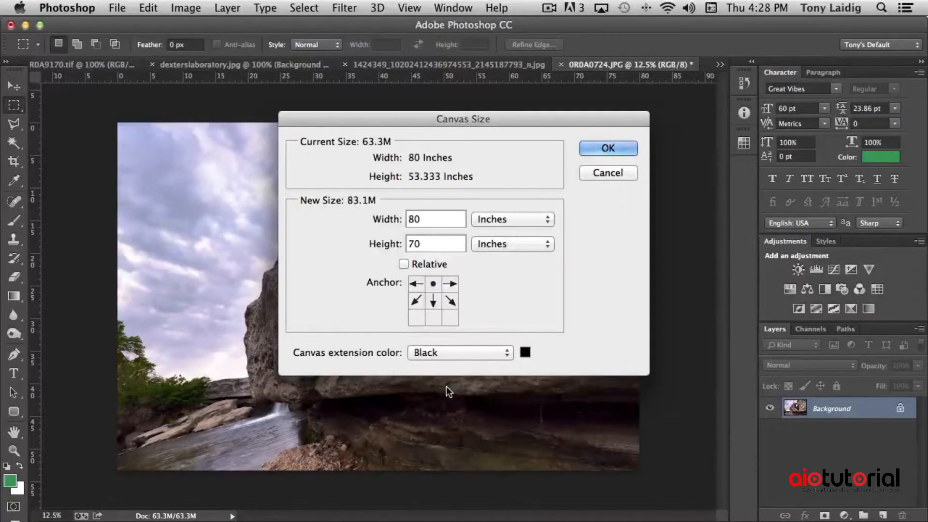
{"action": "left_click", "coordinate": [608, 148]}
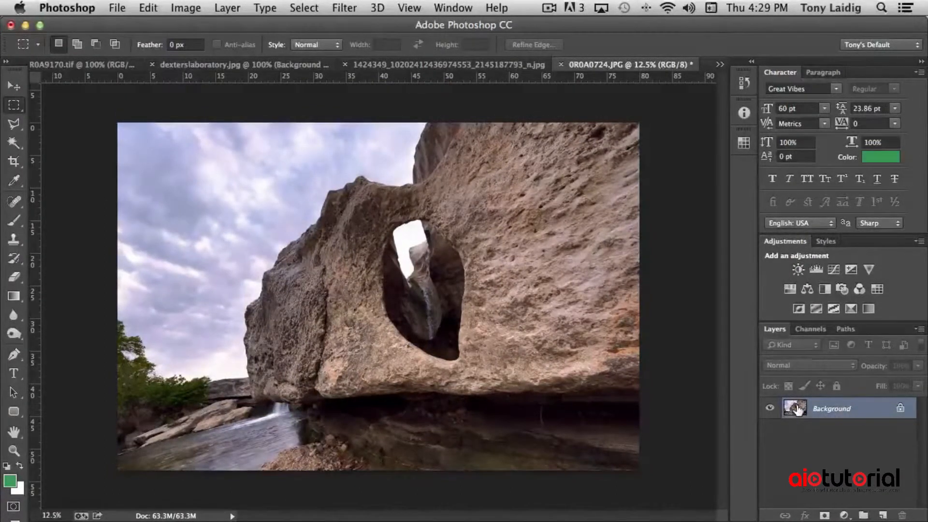
Duplicate the Background layer and extend the canvas height to 65 inches with the top-centre anchor.
{"action": "left_click_drag", "start_coordinate": [797, 408], "coordinate": [886, 518]}
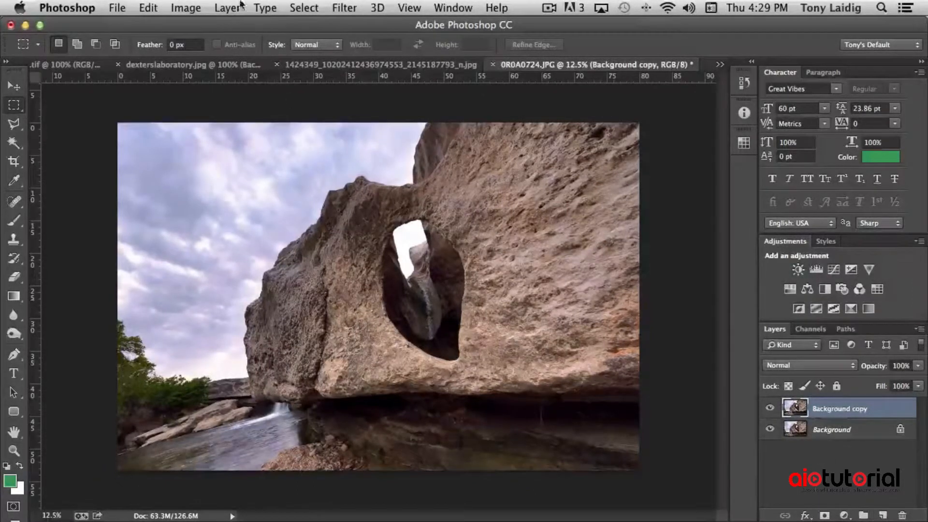
{"action": "left_click", "coordinate": [186, 8]}
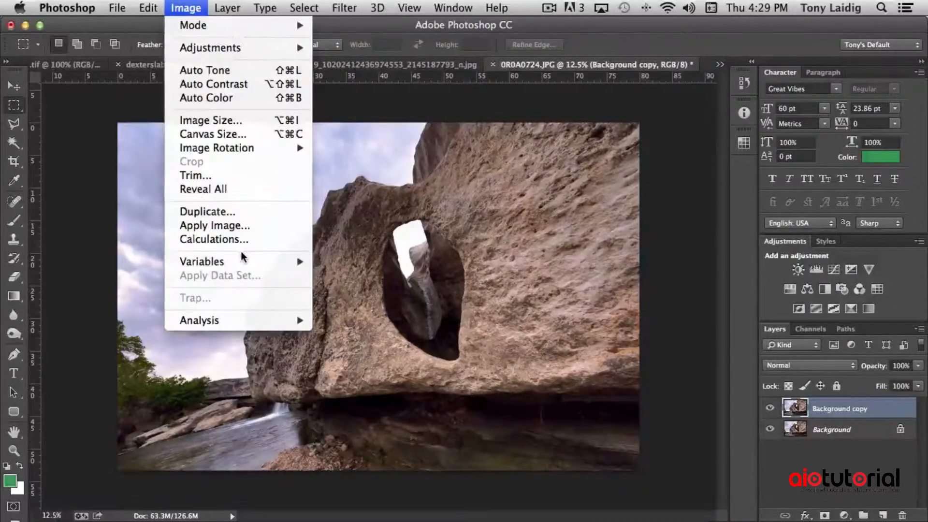
{"action": "left_click", "coordinate": [237, 134]}
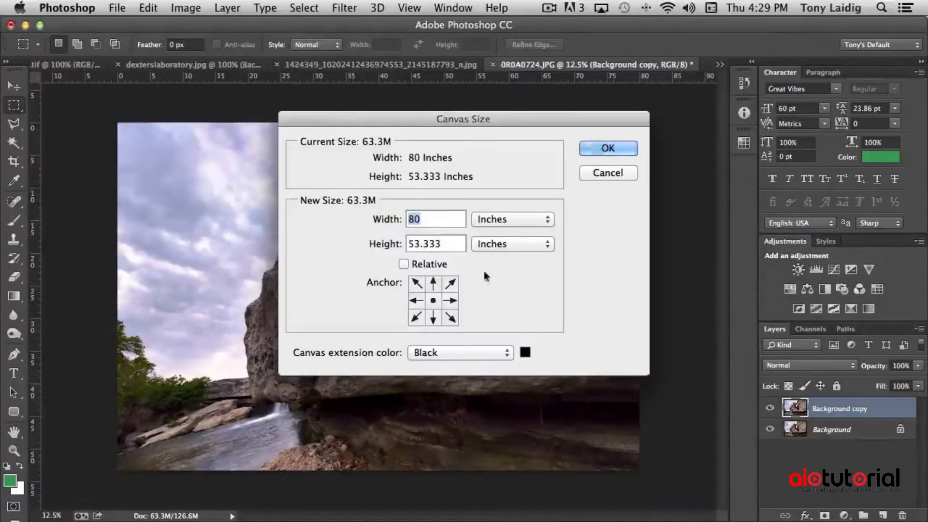
{"action": "left_click", "coordinate": [433, 284]}
{"action": "left_click", "coordinate": [389, 244]}
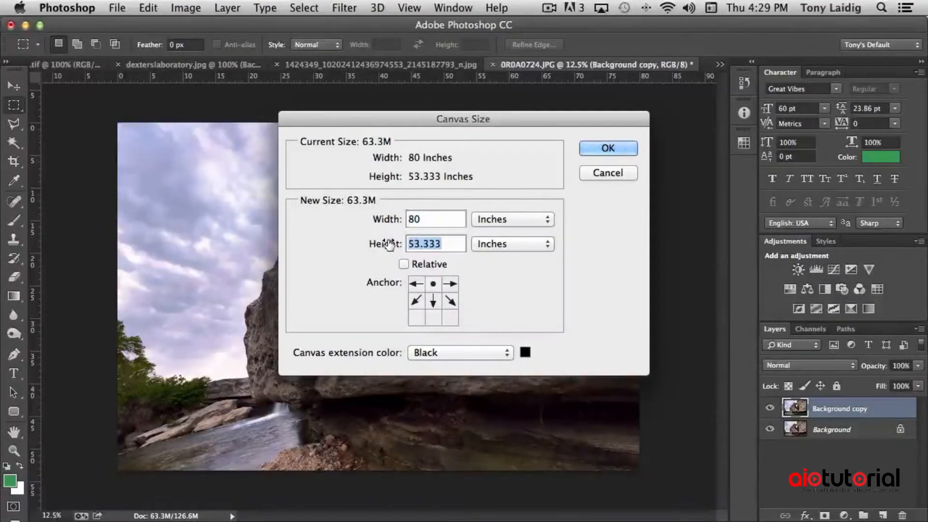
{"action": "type", "text": "65"}
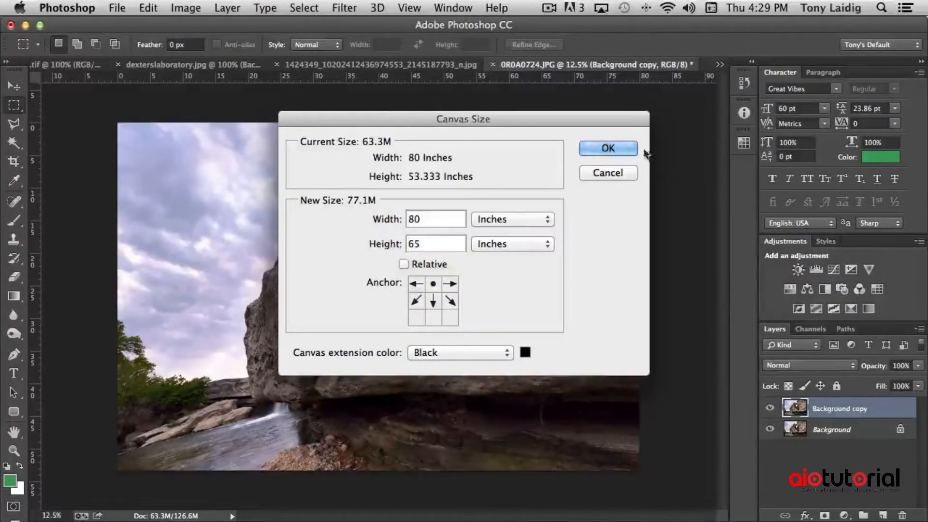
{"action": "left_click", "coordinate": [608, 148]}
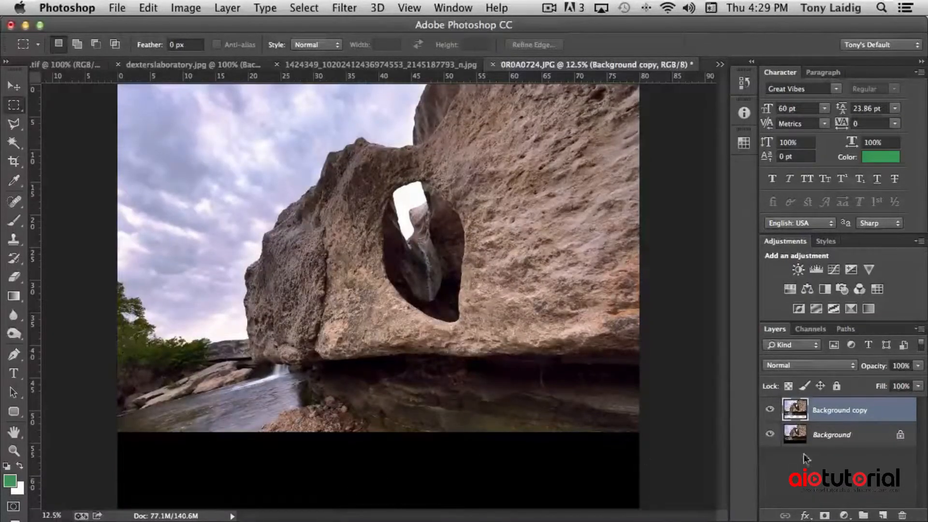
Hide and show the Background copy and Background layers in turn to compare their extended canvas areas.
{"action": "left_click", "coordinate": [770, 410]}
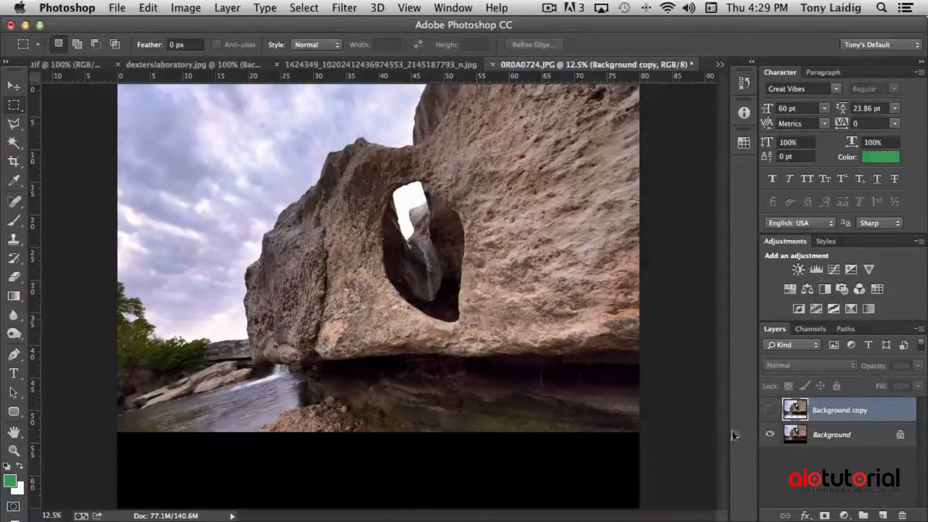
{"action": "left_click", "coordinate": [770, 409]}
{"action": "left_click", "coordinate": [770, 434]}
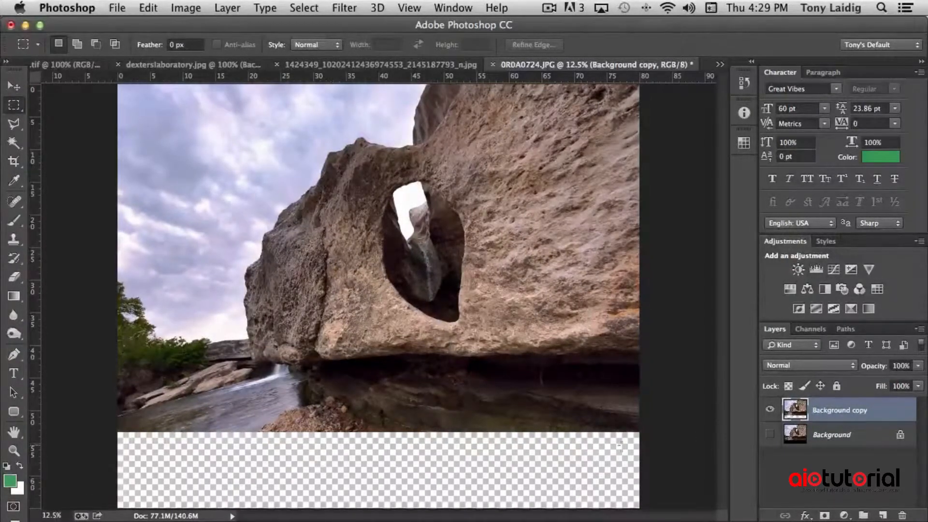
{"action": "left_click", "coordinate": [770, 434]}
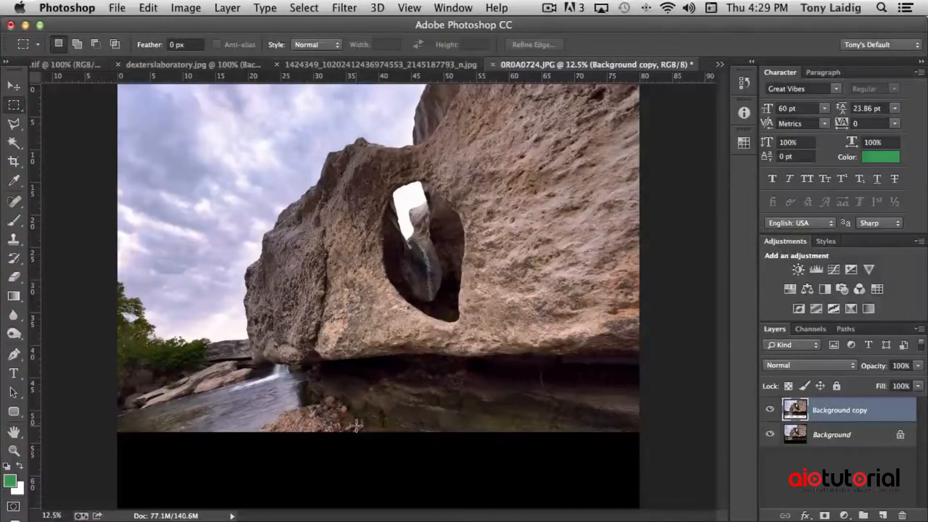
Rotate the whole canvas by an arbitrary angle of 25° clockwise.
{"action": "left_click", "coordinate": [184, 8]}
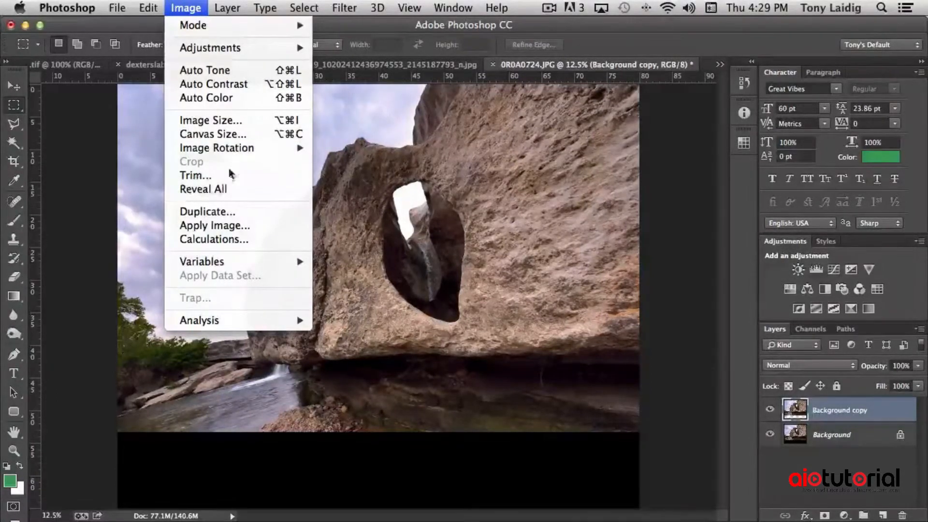
{"action": "mouse_move", "coordinate": [235, 149]}
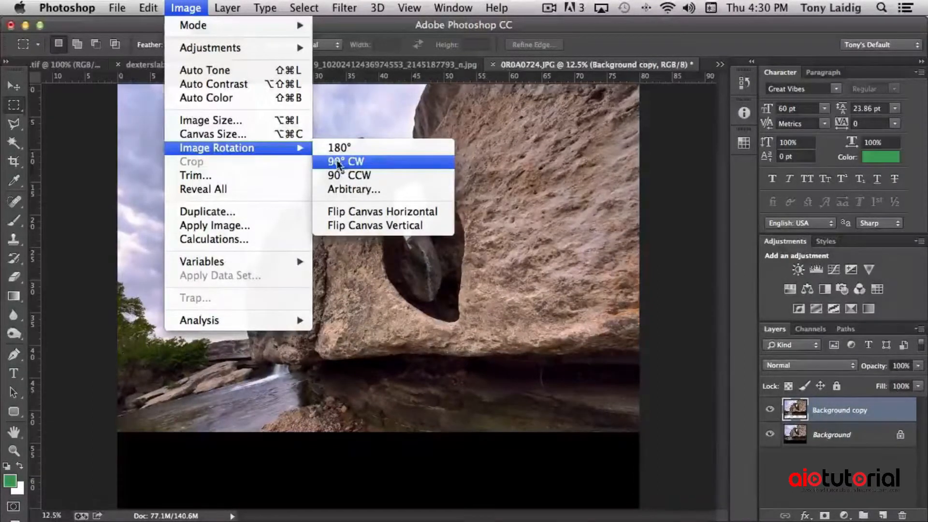
{"action": "left_click", "coordinate": [359, 189]}
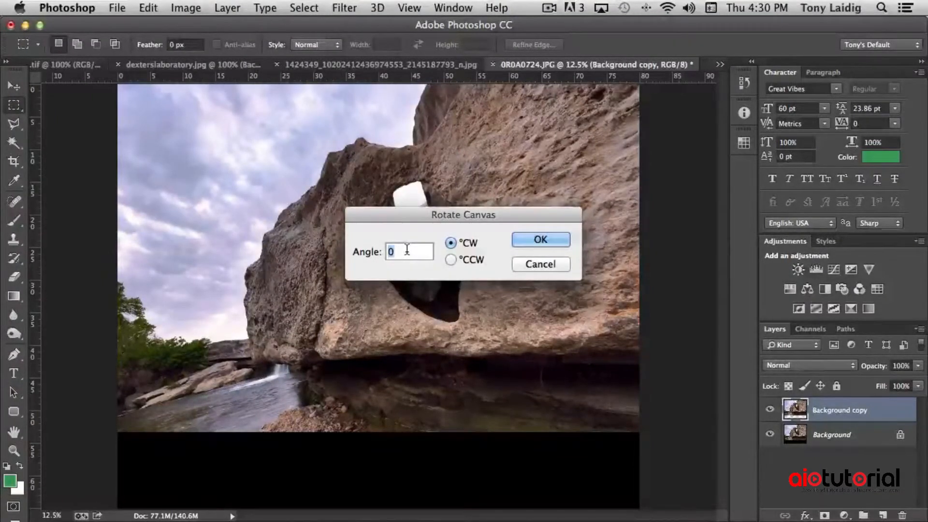
{"action": "type", "text": "25"}
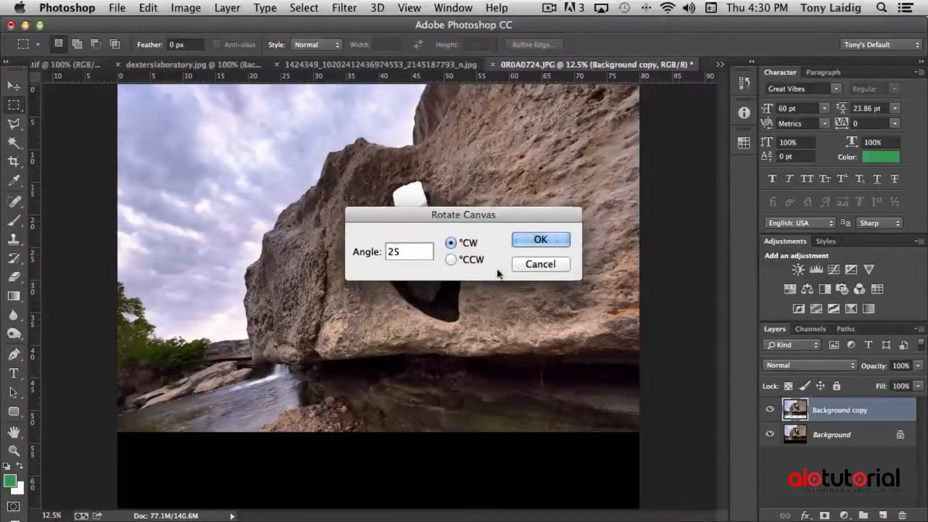
{"action": "left_click", "coordinate": [539, 240]}
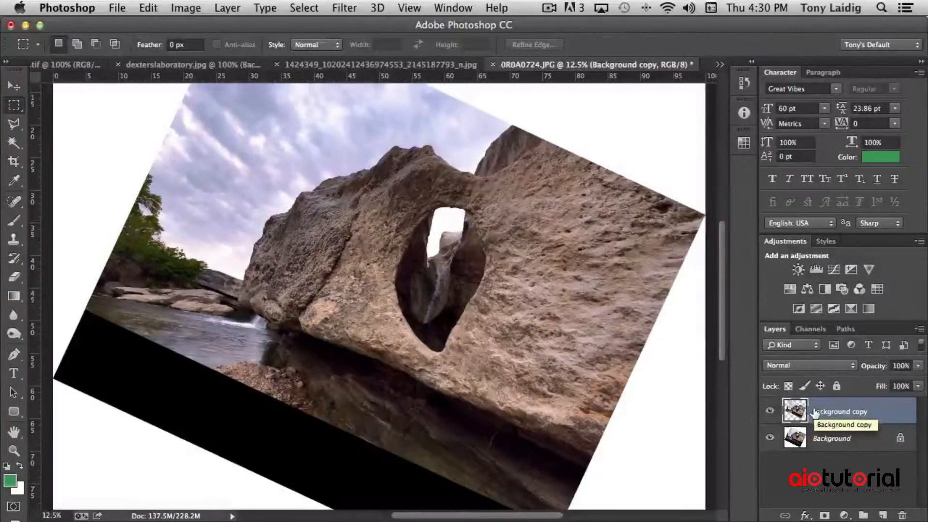
Hide the Background copy layer to inspect the rotated Background, and undo the canvas rotation.
{"action": "left_click", "coordinate": [186, 8]}
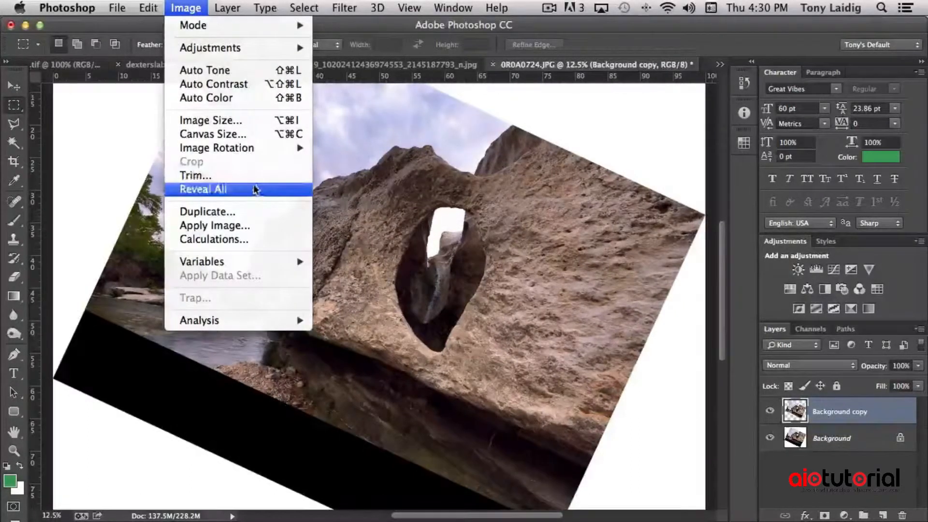
{"action": "mouse_move", "coordinate": [253, 146]}
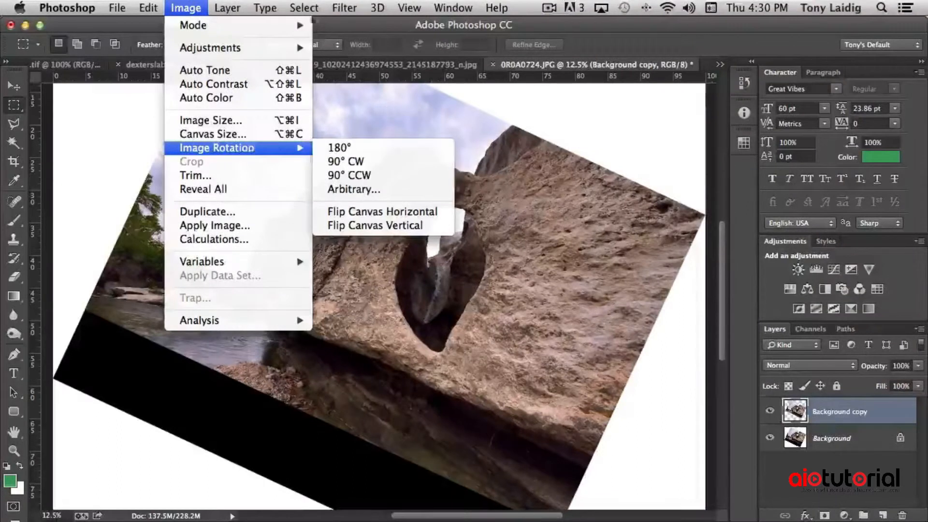
{"action": "left_click", "coordinate": [227, 8]}
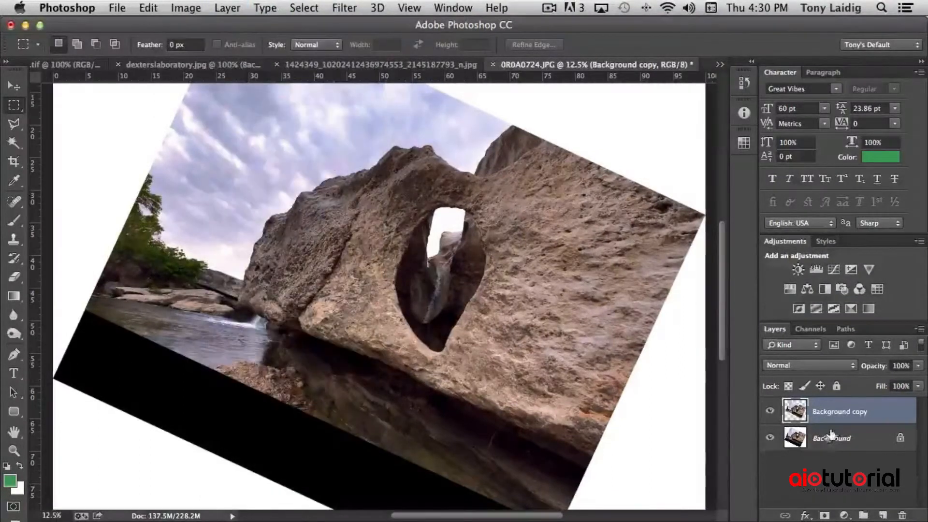
{"action": "left_click", "coordinate": [768, 412]}
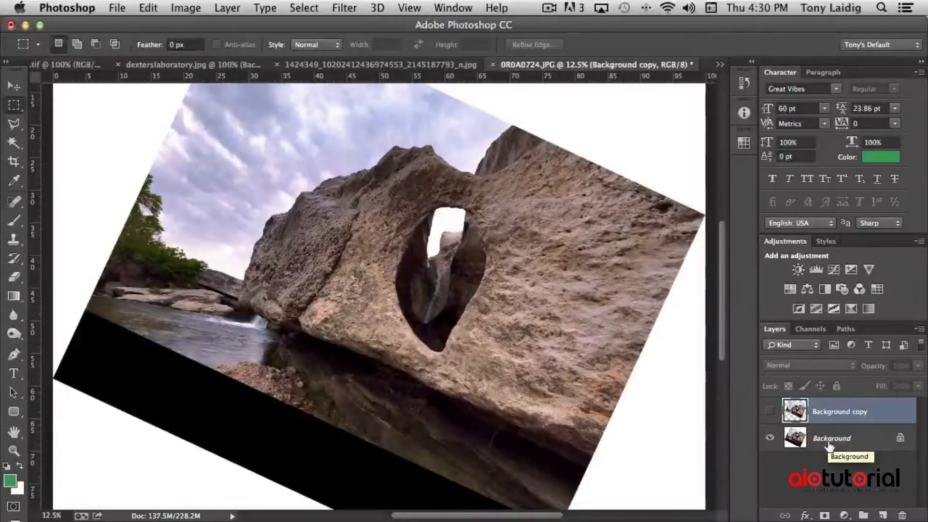
{"action": "key", "text": "super+z"}
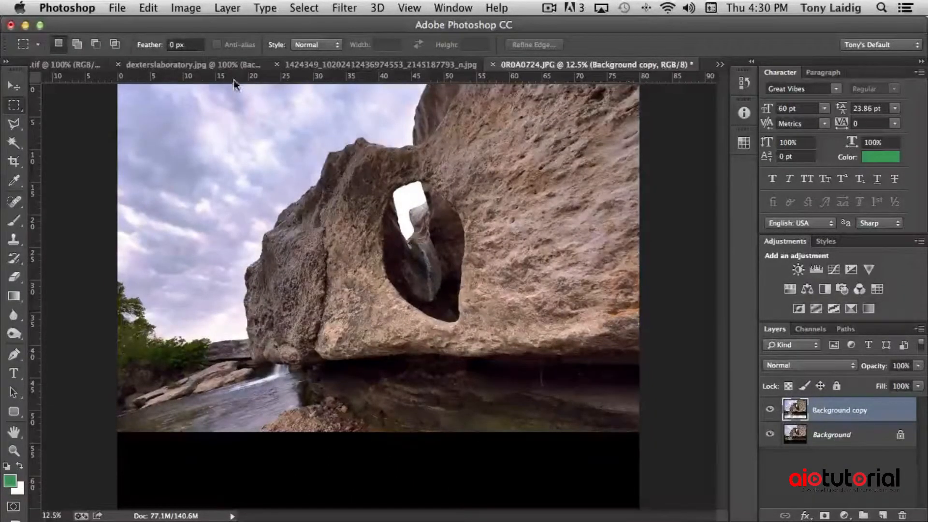
Crop the image to a rectangular selection about 58 by 44 inches around the rock opening.
{"action": "left_click", "coordinate": [185, 8]}
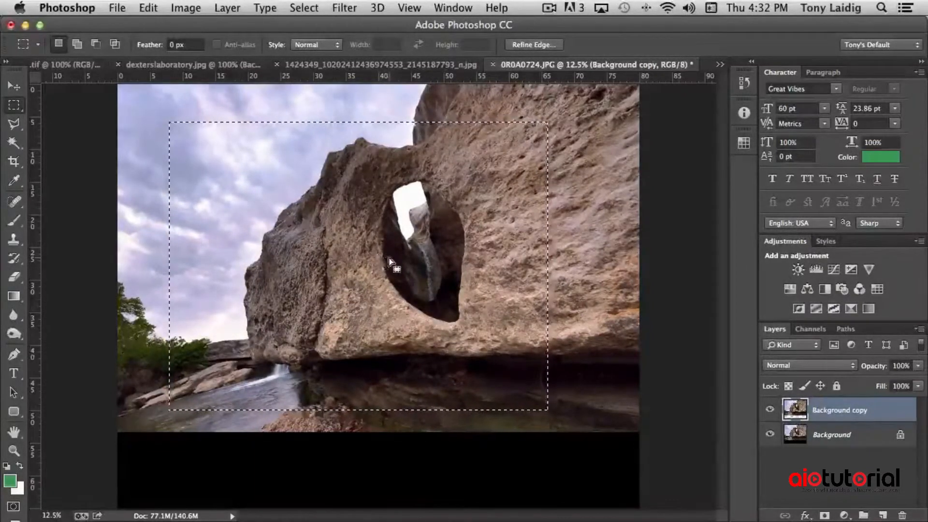
{"action": "left_click", "coordinate": [185, 8]}
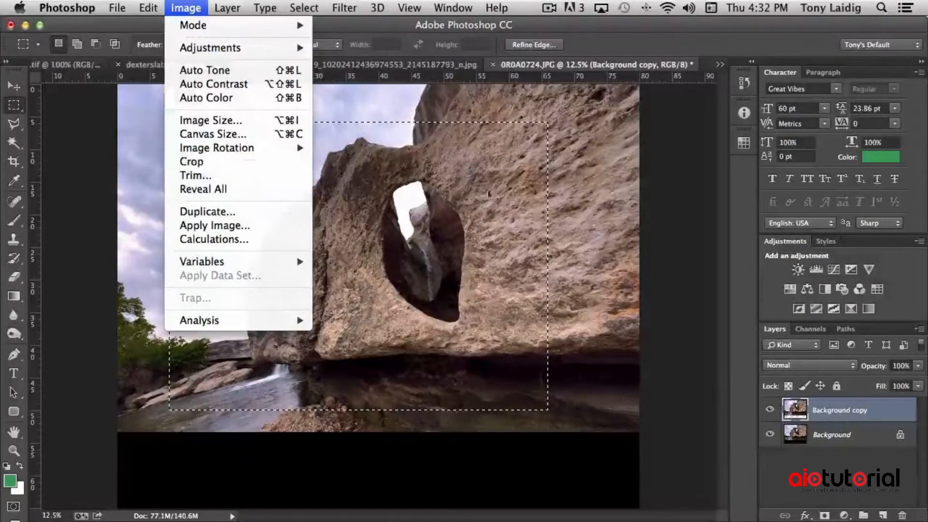
{"action": "left_click", "coordinate": [198, 161]}
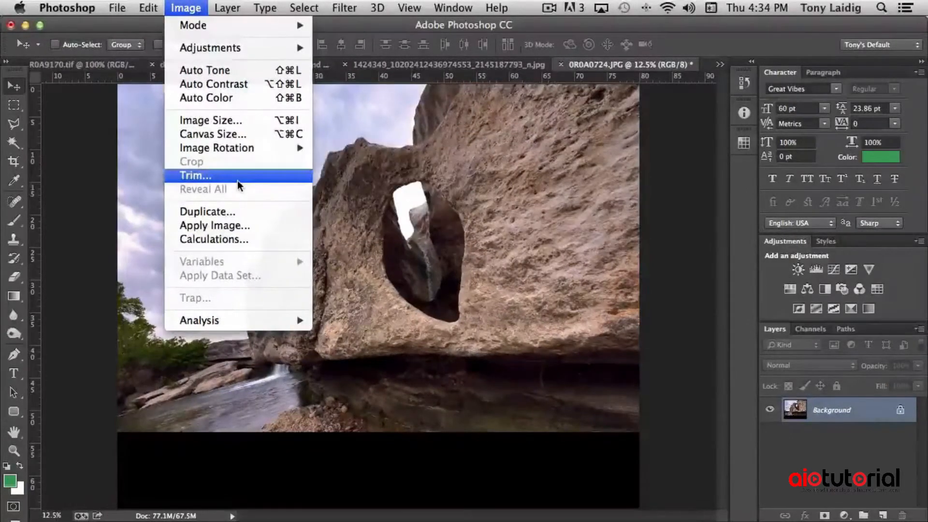
Duplicate the Background layer of the extended photo.
{"action": "left_click", "coordinate": [562, 225]}
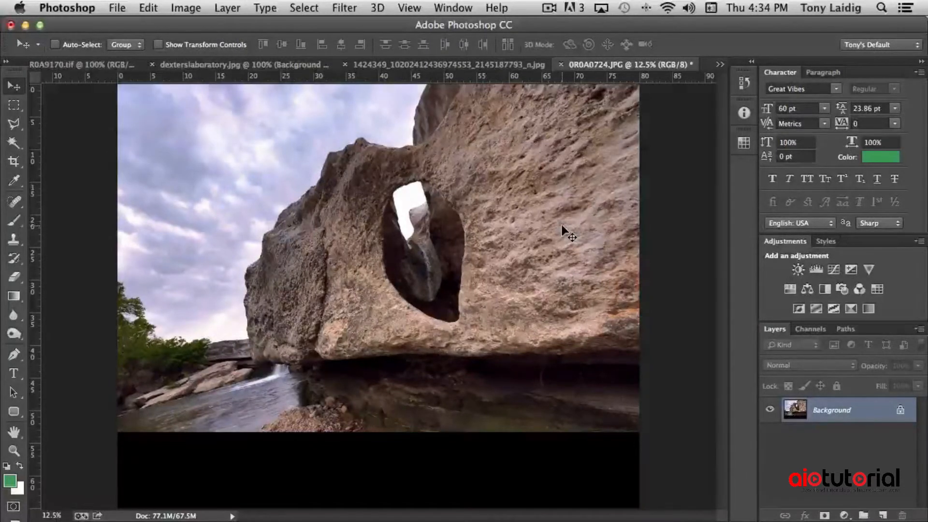
{"action": "left_click_drag", "start_coordinate": [803, 412], "coordinate": [882, 515]}
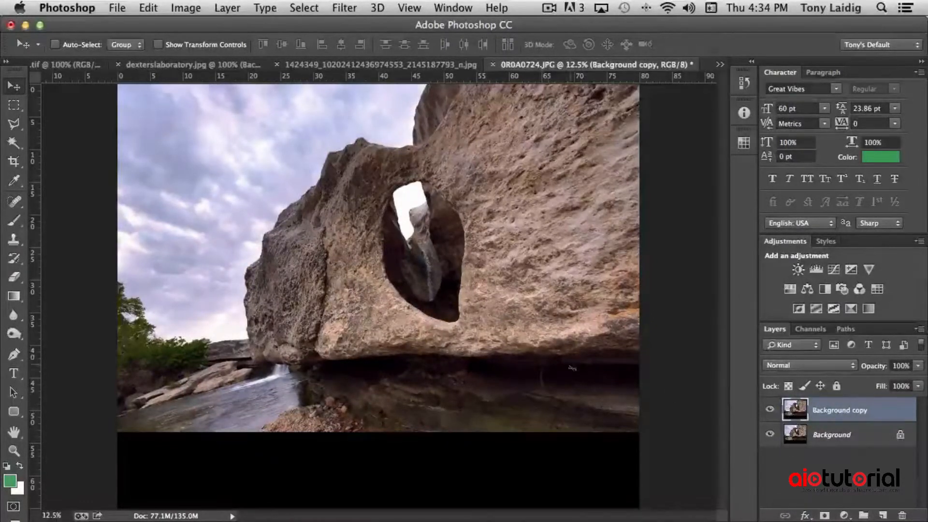
{"action": "key", "text": "super+minus"}
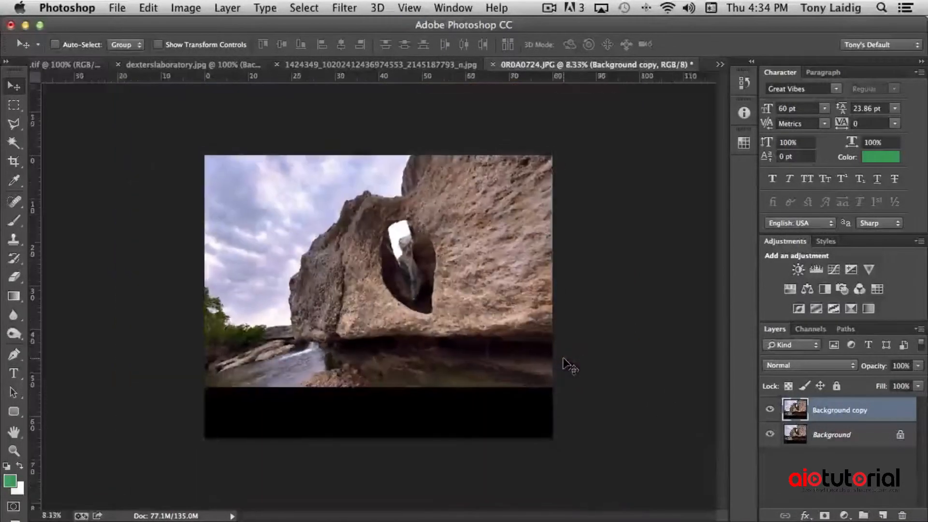
Scale the Background copy layer up to about 113%, keeping its lower-left corner in place.
{"action": "left_click", "coordinate": [148, 8]}
{"action": "mouse_move", "coordinate": [190, 320]}
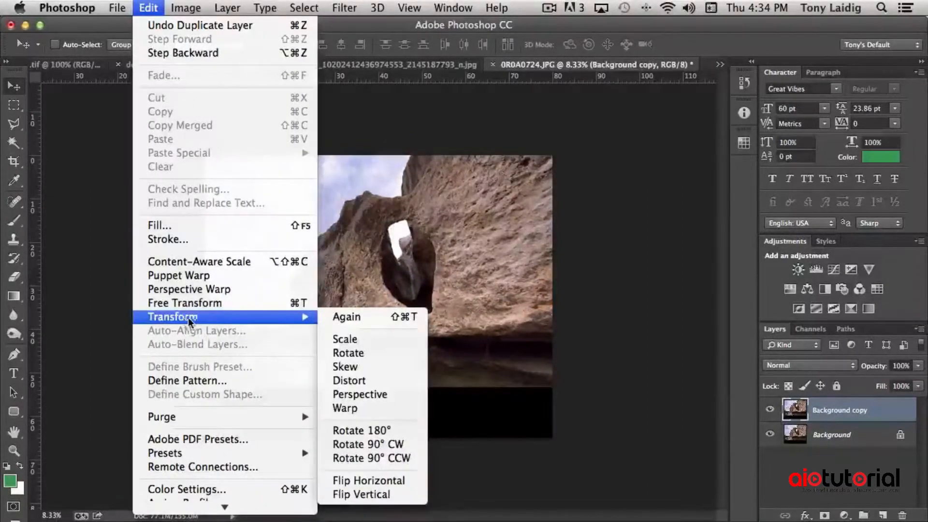
{"action": "left_click", "coordinate": [356, 339]}
{"action": "left_click_drag", "start_coordinate": [551, 156], "coordinate": [598, 118]}
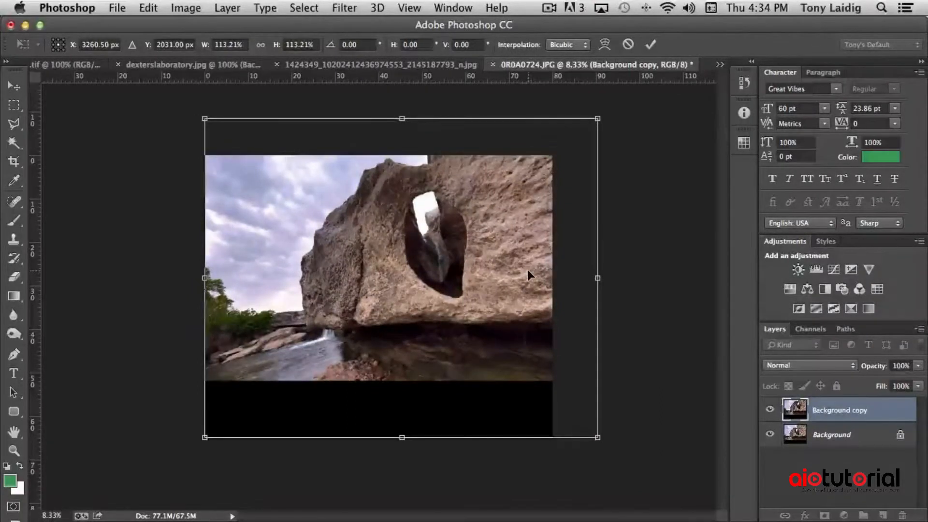
{"action": "key", "text": "Return"}
Shift the enlarged Background copy layer down and to the left past the canvas edges, and hide the Background layer.
{"action": "left_click_drag", "start_coordinate": [518, 259], "coordinate": [469, 271]}
{"action": "left_click", "coordinate": [770, 435]}
{"action": "left_click_drag", "start_coordinate": [500, 353], "coordinate": [480, 348]}
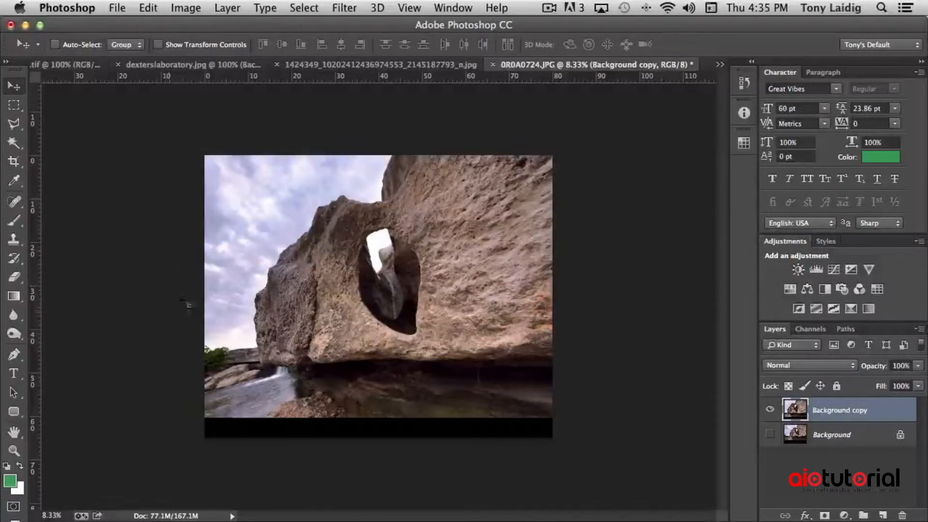
{"action": "mouse_move", "coordinate": [271, 315]}
{"action": "left_mouse_down"}
{"action": "mouse_move", "coordinate": [292, 315]}
{"action": "mouse_move", "coordinate": [275, 315]}
{"action": "left_mouse_up"}
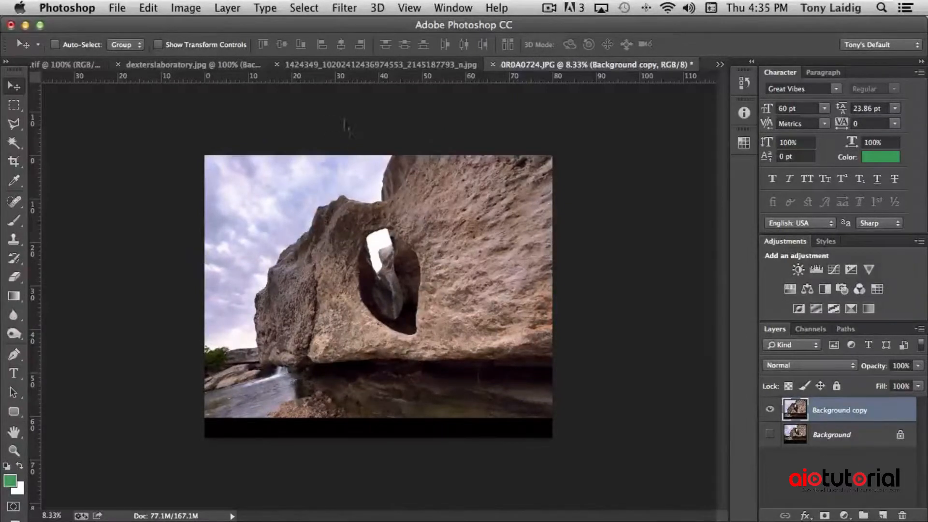
Trim the image based on the Top Left Pixel Color, trimming away the top, bottom, left and right.
{"action": "left_click", "coordinate": [185, 8]}
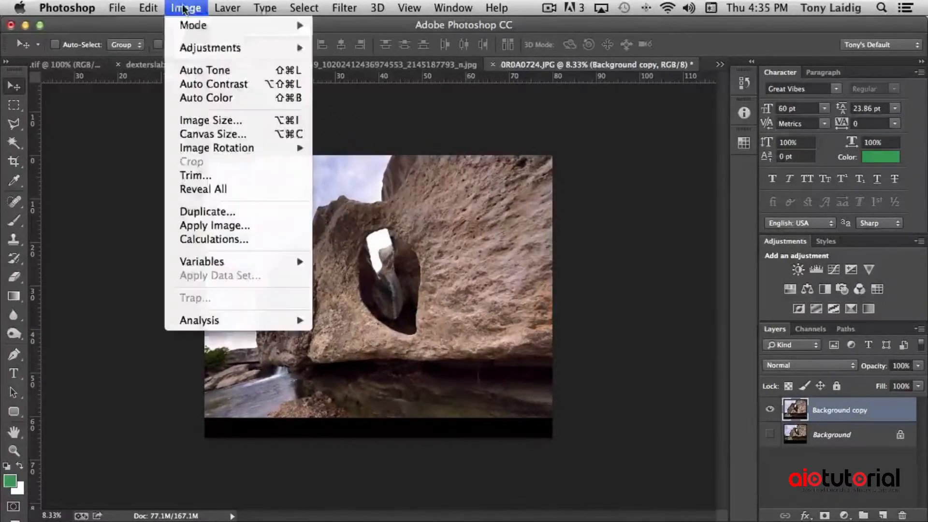
{"action": "left_click", "coordinate": [195, 175]}
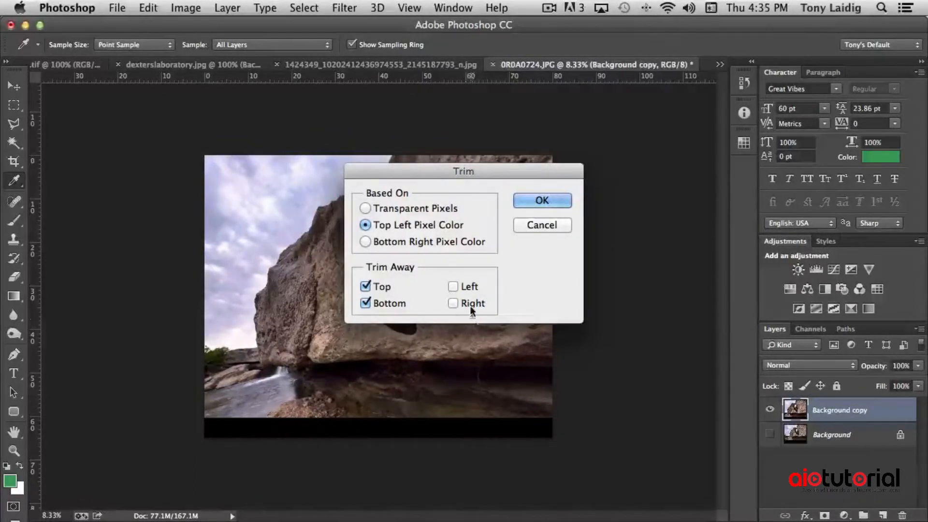
{"action": "left_click", "coordinate": [454, 286]}
{"action": "left_click", "coordinate": [454, 303]}
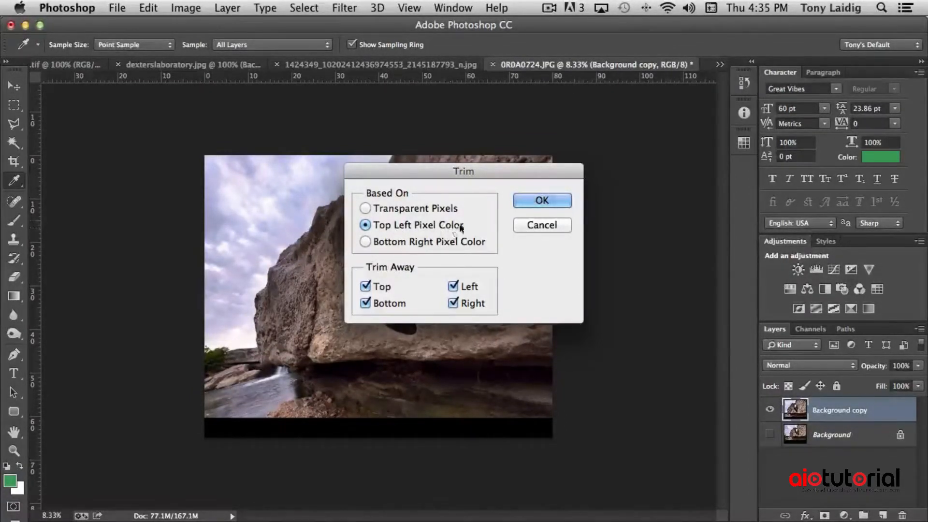
{"action": "left_click", "coordinate": [539, 201]}
Switch back to the Move tool and show the Background layer beneath the trimmed Background copy.
{"action": "key", "text": "v"}
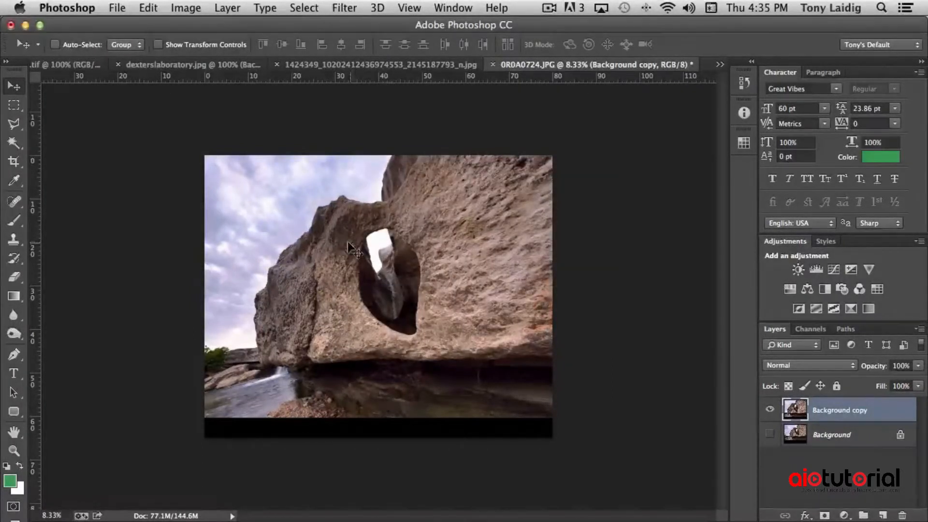
{"action": "mouse_move", "coordinate": [329, 240]}
{"action": "left_mouse_down"}
{"action": "mouse_move", "coordinate": [341, 246]}
{"action": "mouse_move", "coordinate": [326, 250]}
{"action": "mouse_move", "coordinate": [325, 231]}
{"action": "mouse_move", "coordinate": [334, 242]}
{"action": "left_mouse_up"}
{"action": "left_click", "coordinate": [769, 435]}
{"action": "left_click", "coordinate": [186, 9]}
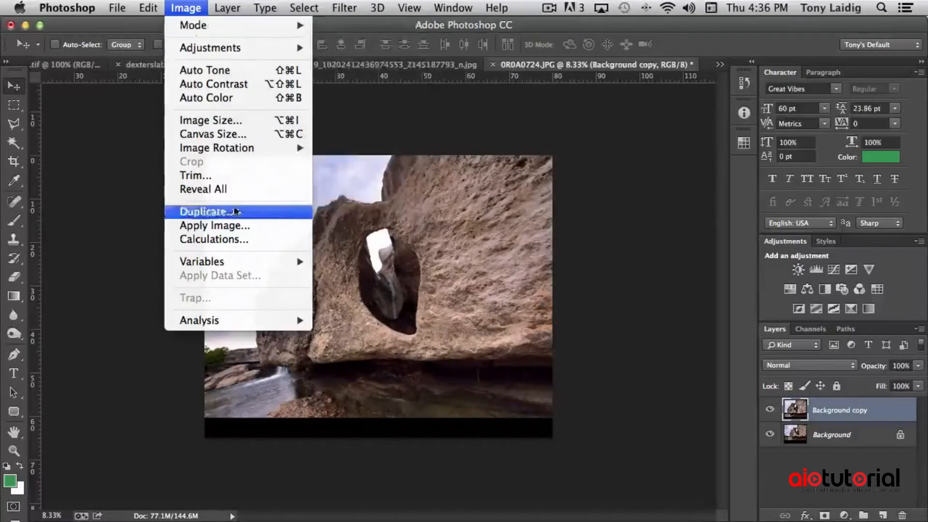
{"action": "left_click", "coordinate": [192, 12]}
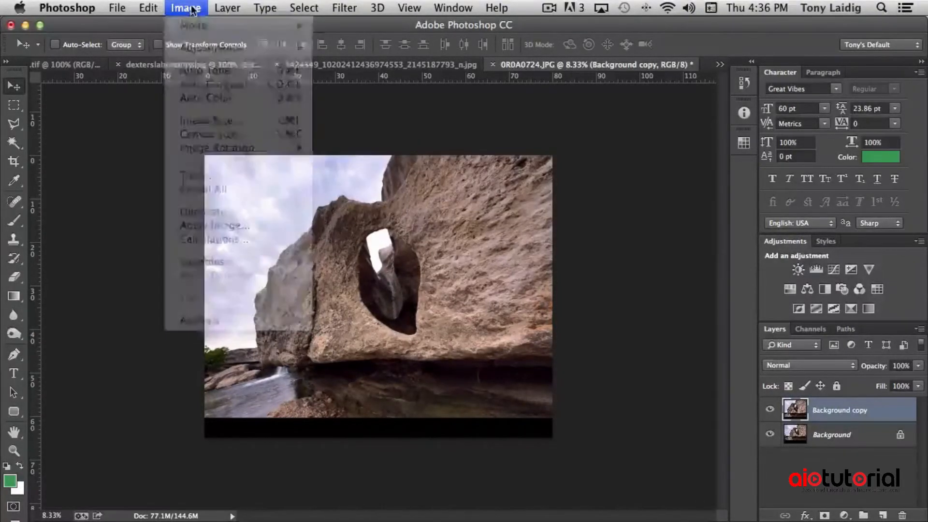
Revert the document history to the last Move state before the Trim.
{"action": "left_click", "coordinate": [744, 83]}
{"action": "left_click", "coordinate": [638, 181]}
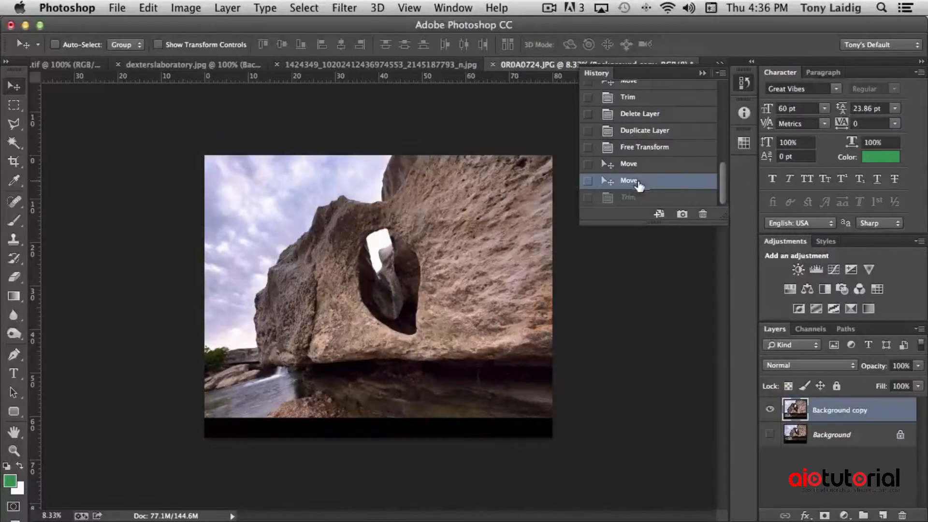
{"action": "left_click", "coordinate": [602, 71]}
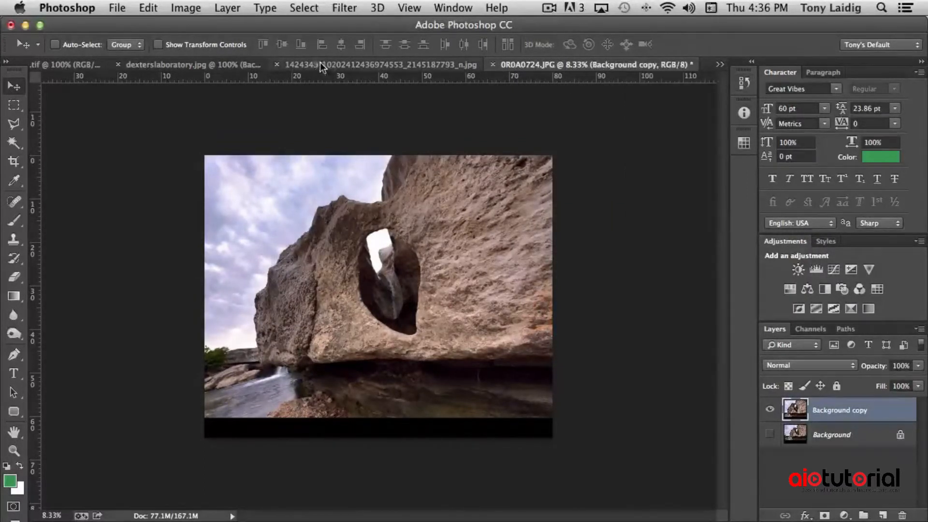
Enlarge the canvas with Reveal All, and toggle the Background and Background copy layers' visibility to compare them.
{"action": "left_click", "coordinate": [195, 8]}
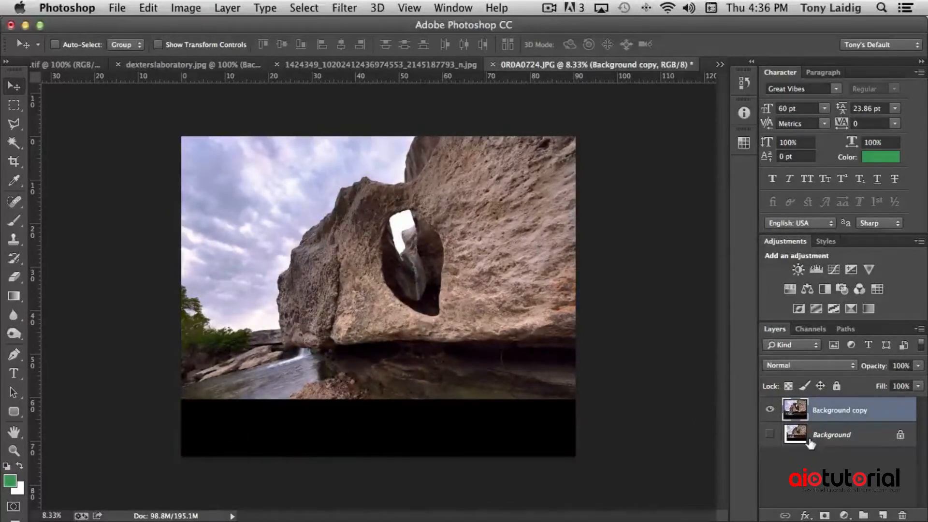
{"action": "left_click", "coordinate": [770, 410]}
{"action": "left_click", "coordinate": [769, 434]}
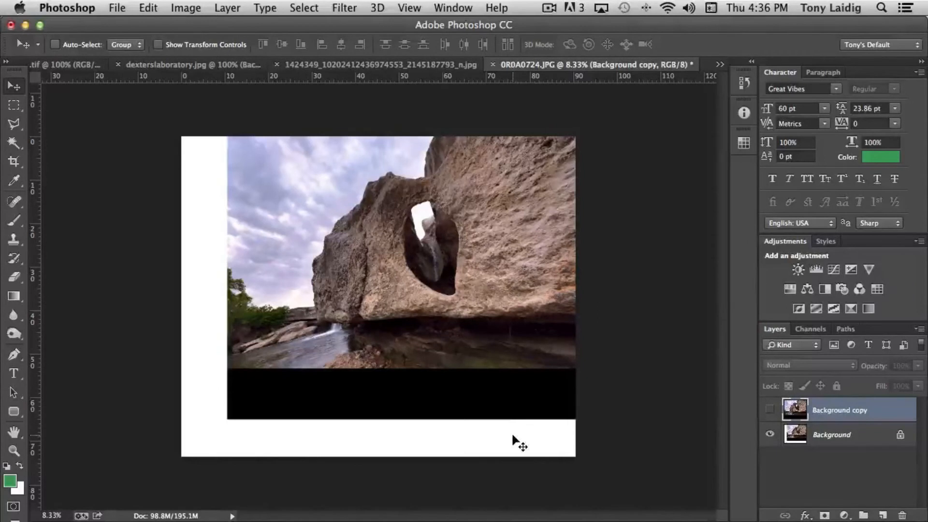
{"action": "left_click", "coordinate": [769, 409]}
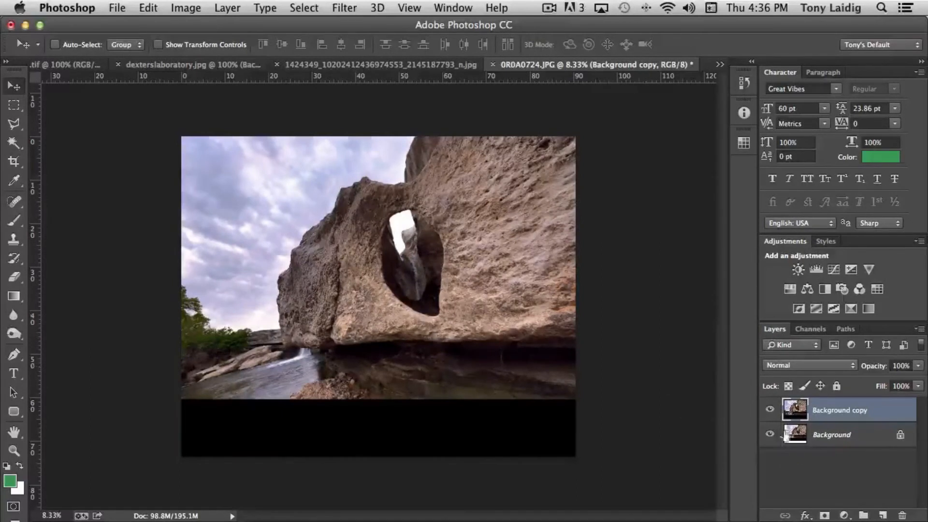
{"action": "left_click", "coordinate": [769, 409]}
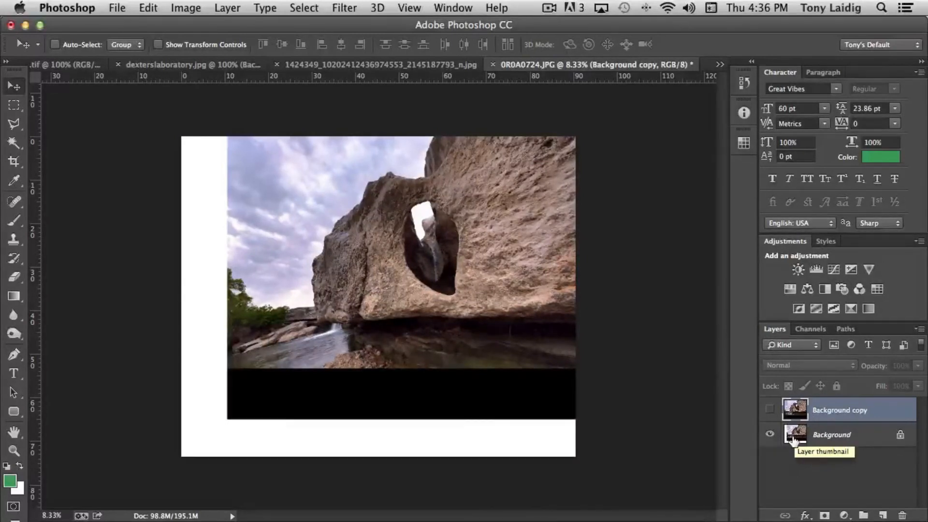
{"action": "left_click", "coordinate": [769, 409]}
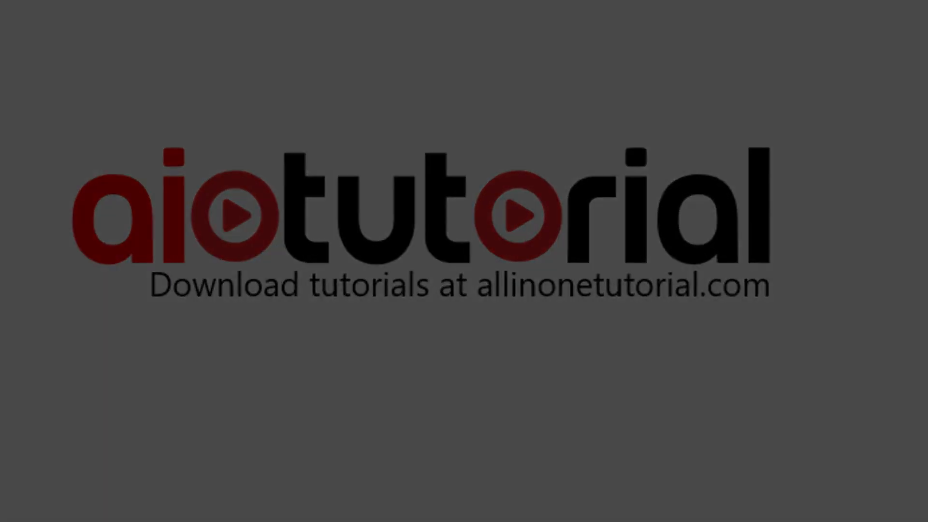